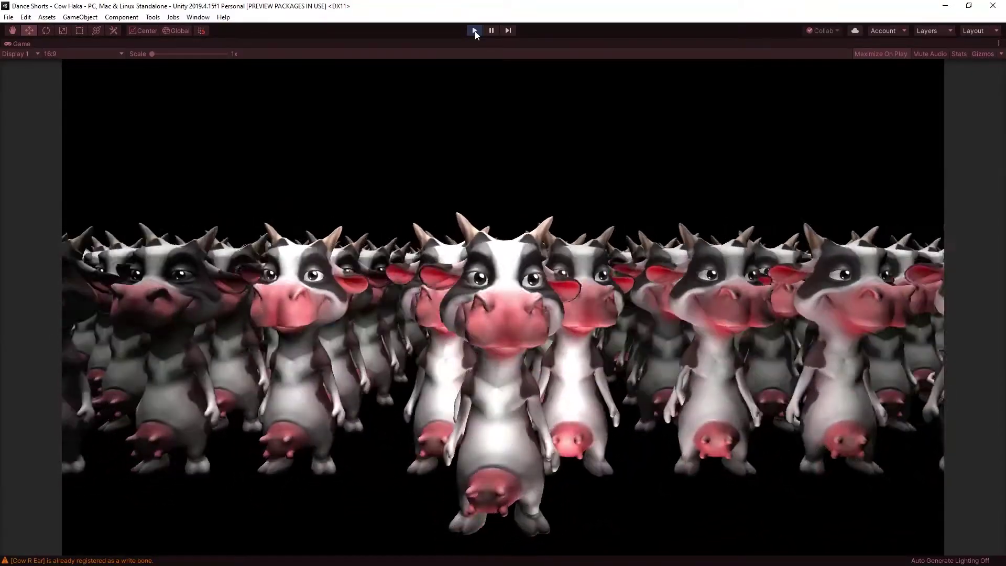
- Stop play mode and create a scene named New Cow in the _Dev/Scenes folder
left_click(475, 30)
right_click(891, 441)
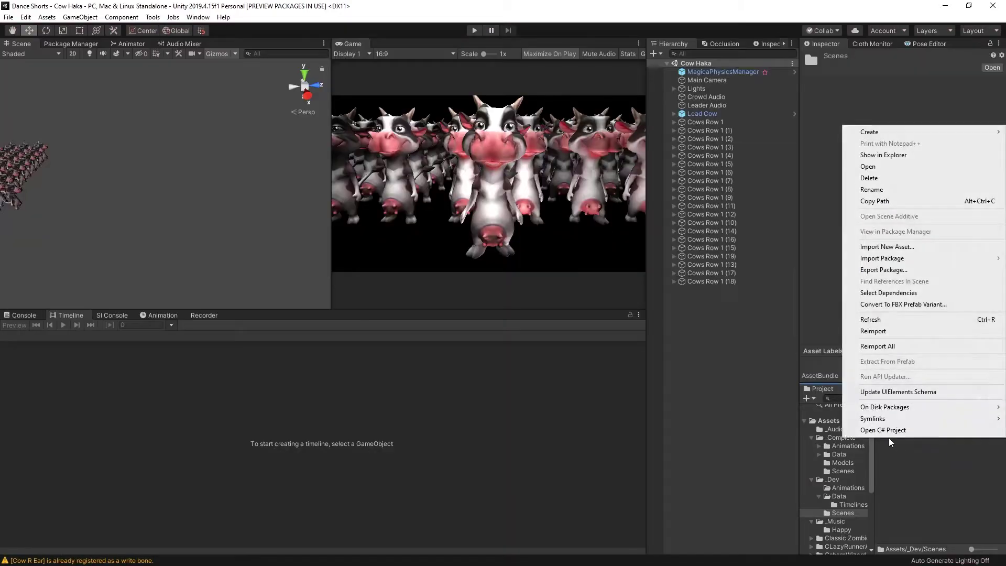
mouse_move(885, 132)
left_click(738, 248)
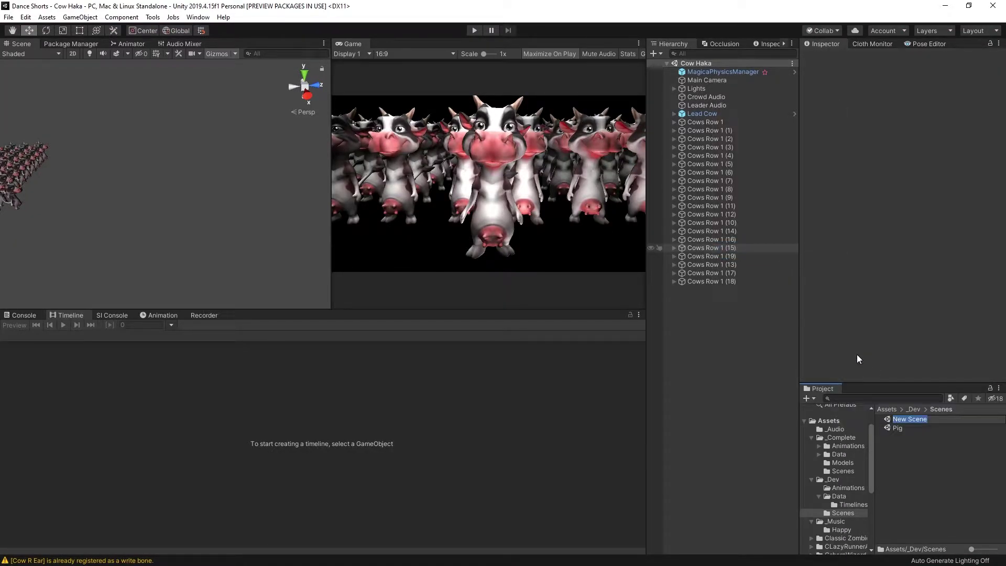
type("New Cow")
key("Return")
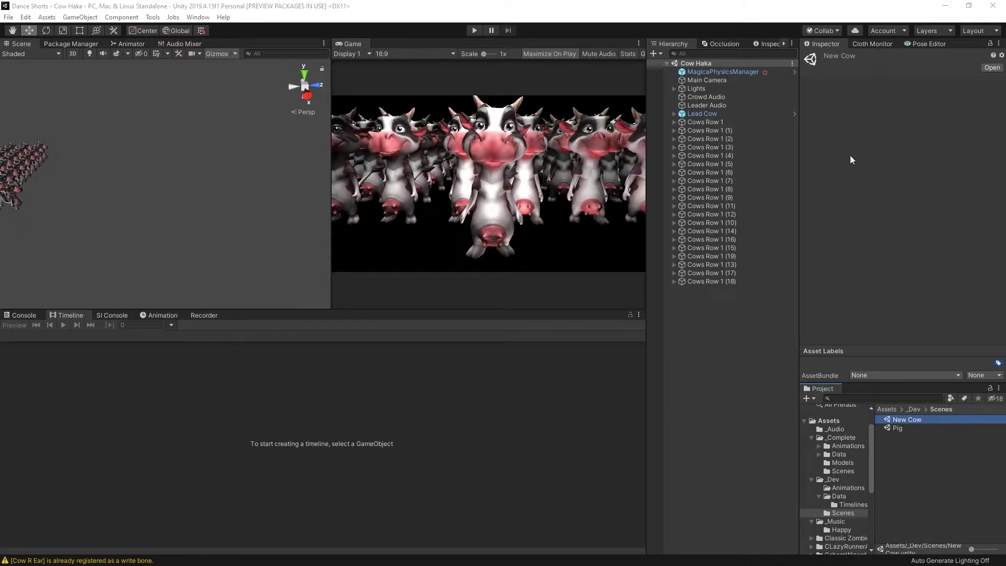
- Add the New Cow scene to the hierarchy and unload the Cow Haka scene
left_click_drag(904, 422, 701, 317)
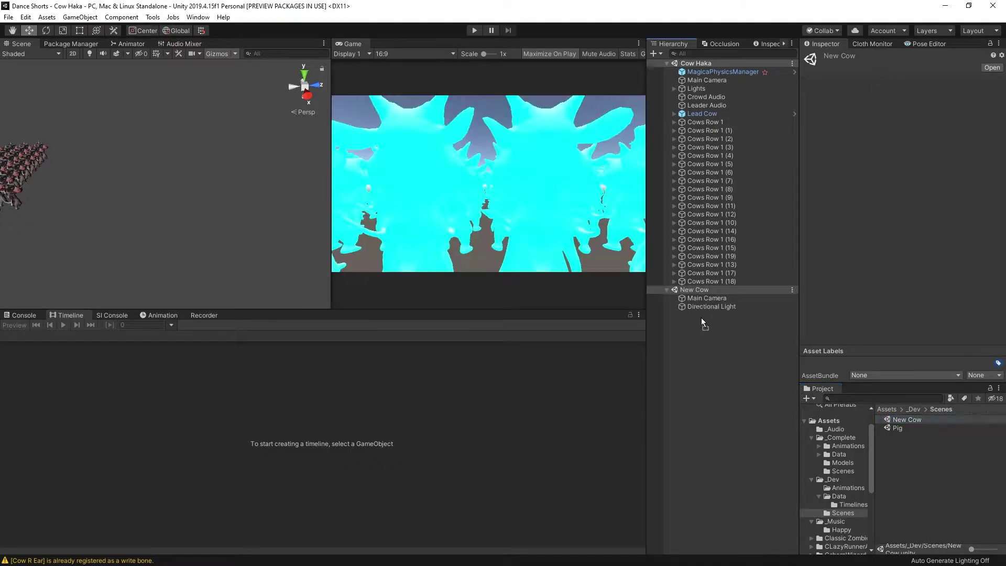
right_click(699, 64)
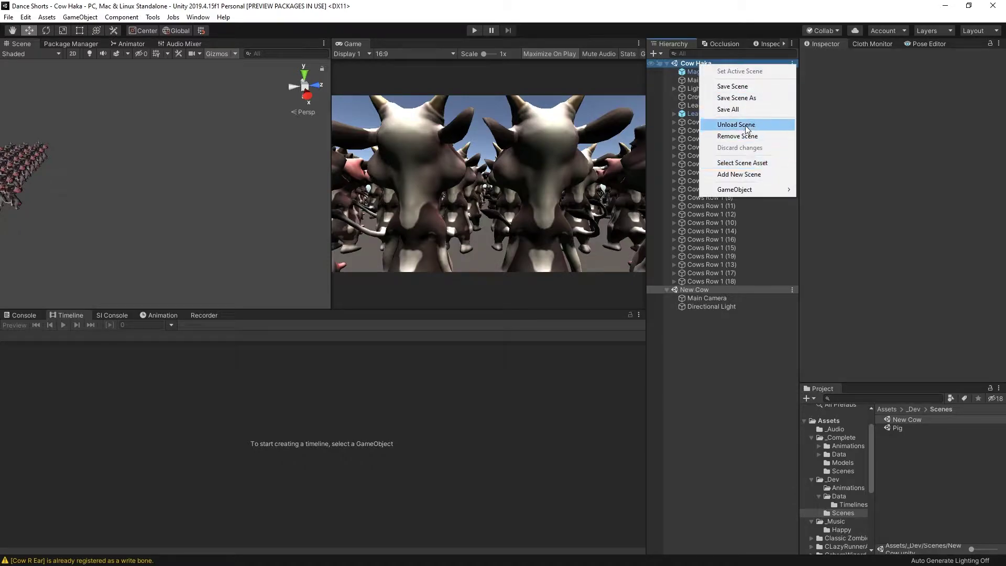
left_click(736, 125)
- Set the Main Camera's clear flags to Solid Color with a black background
left_click(706, 79)
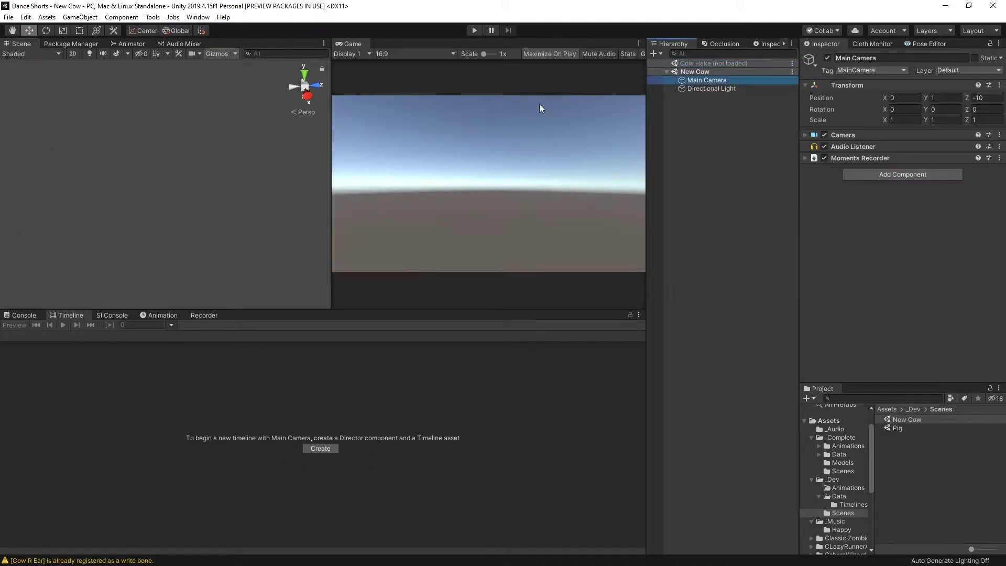
left_click(806, 135)
left_click(891, 147)
left_click(911, 168)
left_click(912, 158)
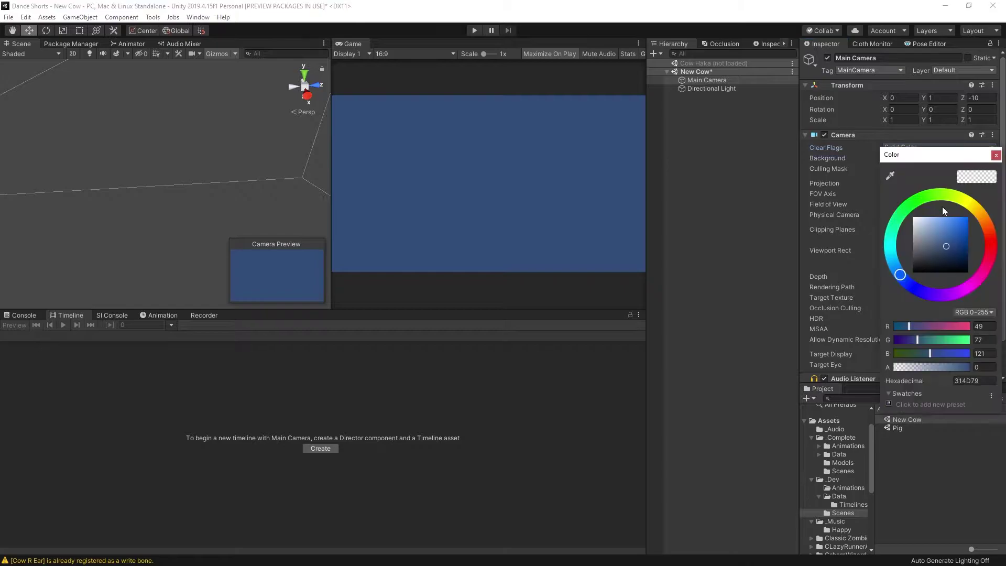
left_click(920, 282)
left_click(793, 255)
- Place the Cow model from Farm Animals/Cow/3D in the scene and reset its position to 0, 0, 0
left_click_drag(903, 453, 166, 224)
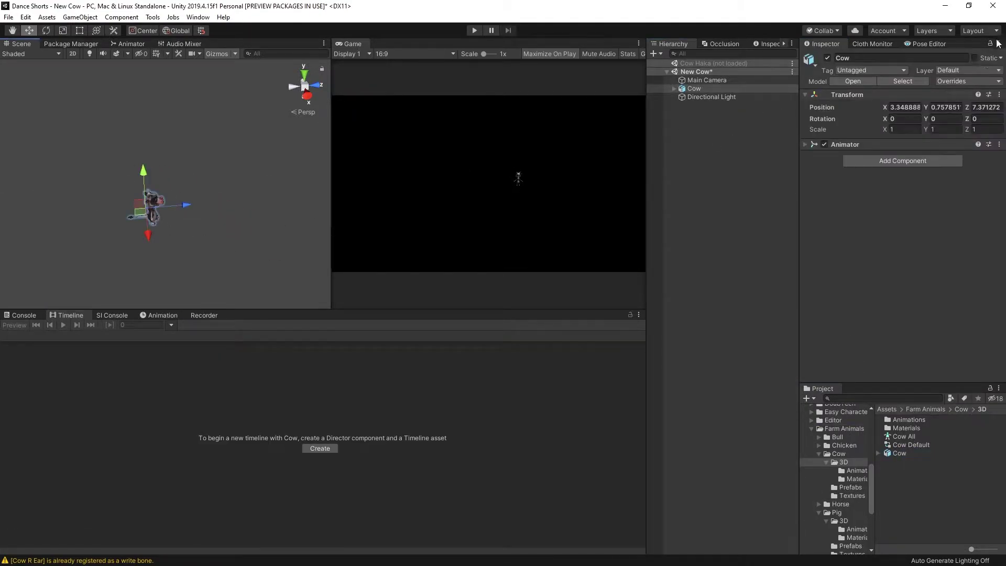
left_click(998, 94)
left_click(911, 99)
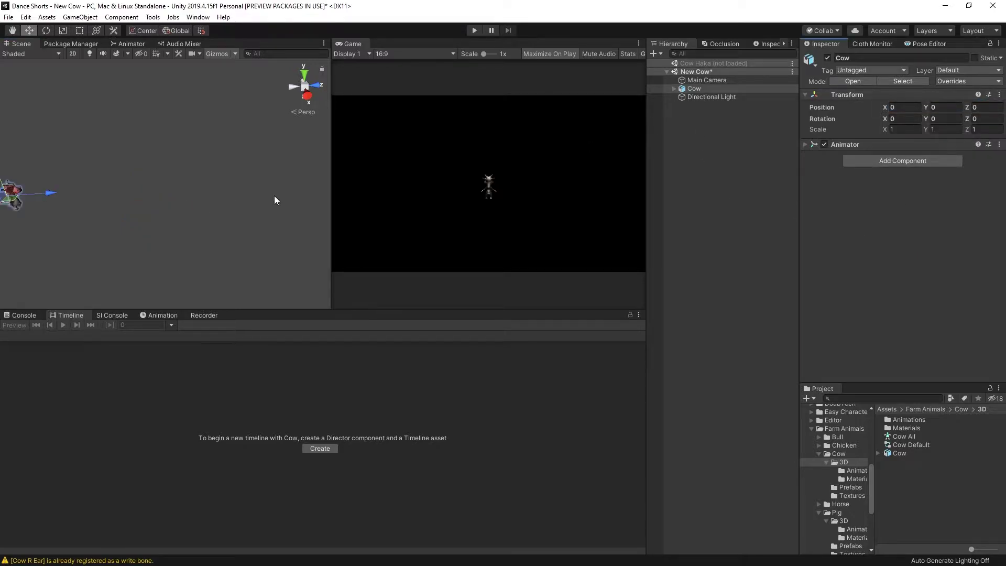
- Frame the cow from the front in the scene view and align the Main Camera with that view
right_click_drag(275, 197, 960, 141)
key("d")
key("w")
left_click(734, 81)
key("ctrl+shift+f")
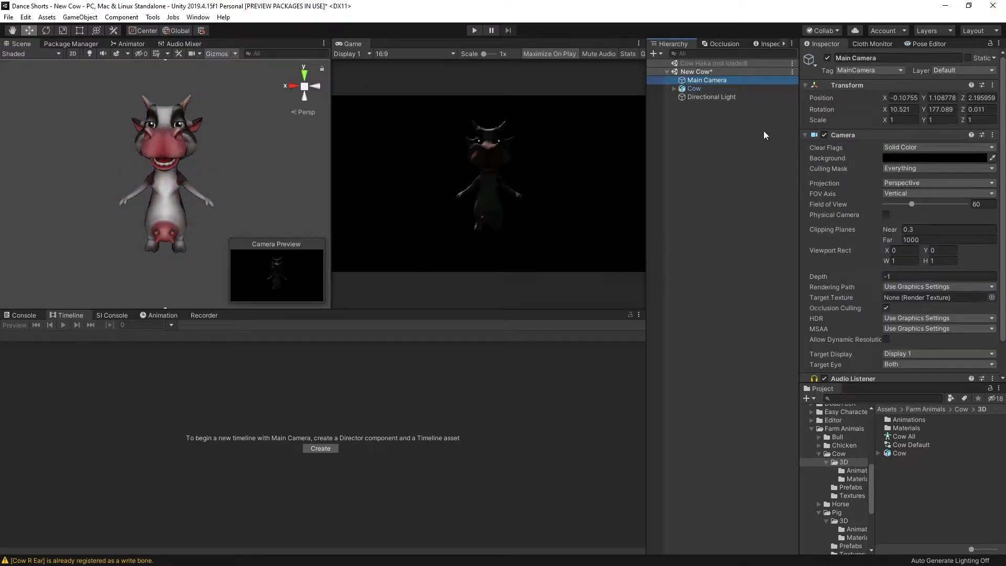
- Rotate the Directional Light to about 155 degrees on X so it lights the cow's front
left_click(754, 98)
left_click_drag(884, 110, 697, 86)
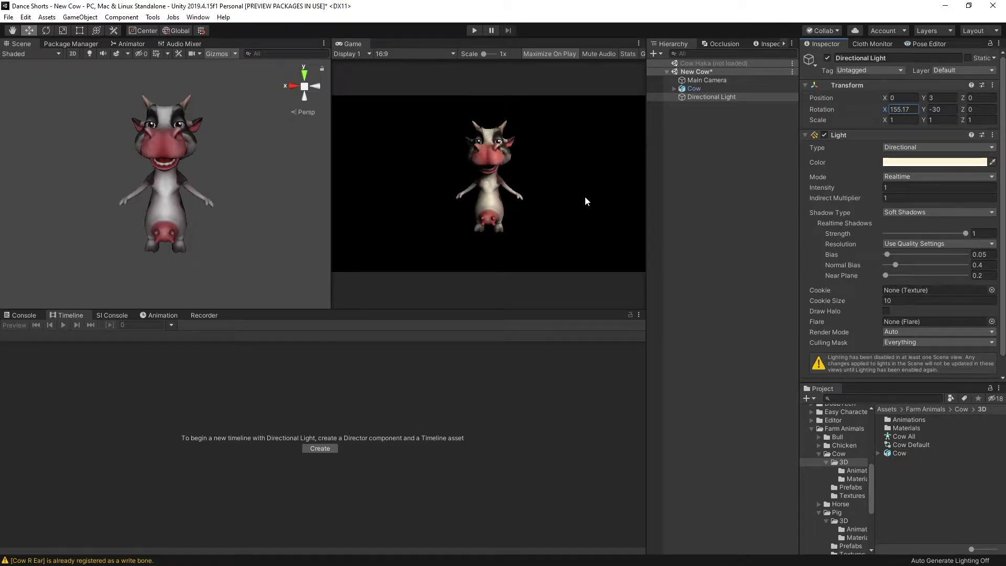
- Show the cow's Animator settings, then close and reopen the Timeline window and dock it beside the Recorder
left_click(693, 88)
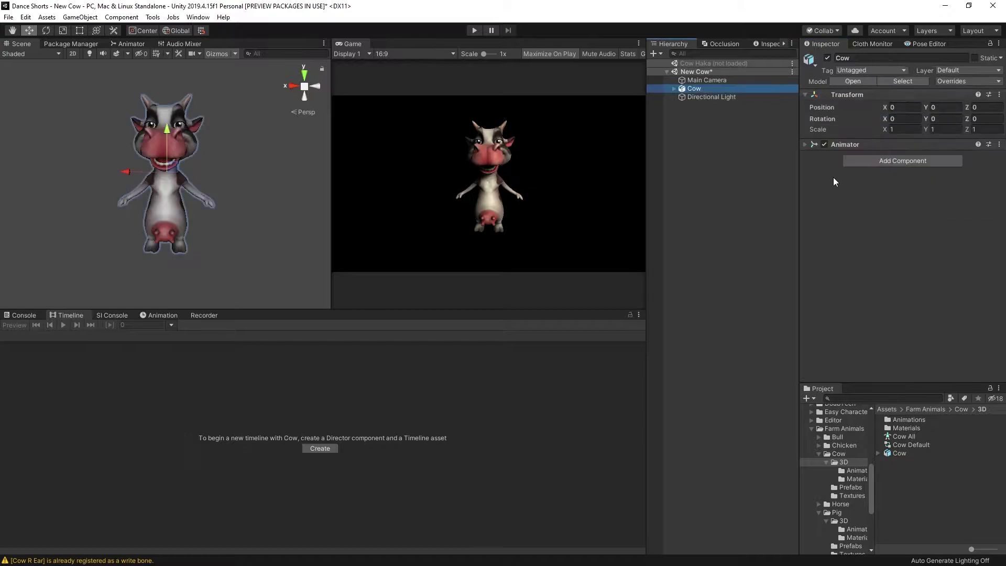
left_click(806, 144)
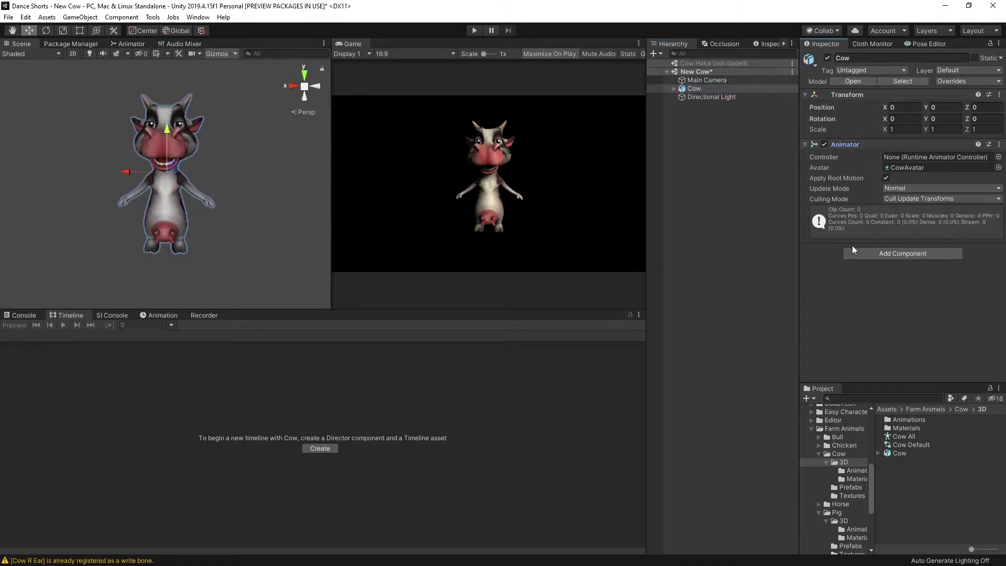
right_click(64, 315)
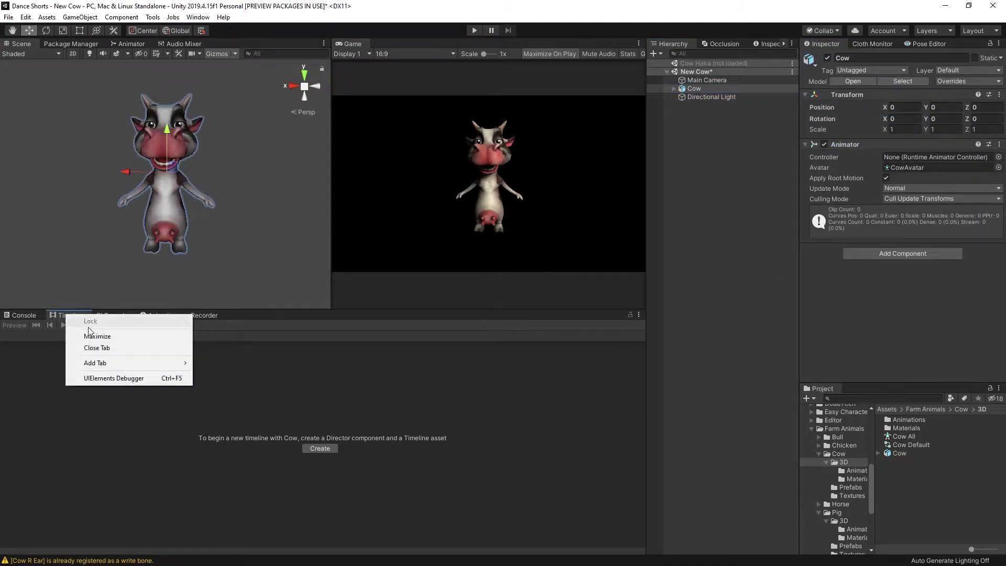
left_click(107, 346)
left_click(198, 17)
mouse_move(234, 244)
left_click(352, 245)
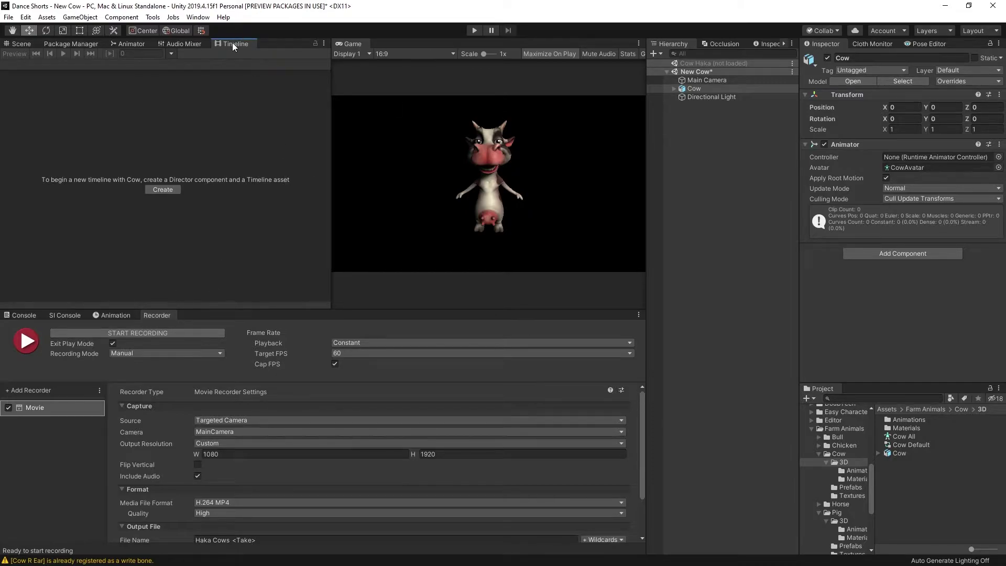
left_click_drag(233, 45, 207, 314)
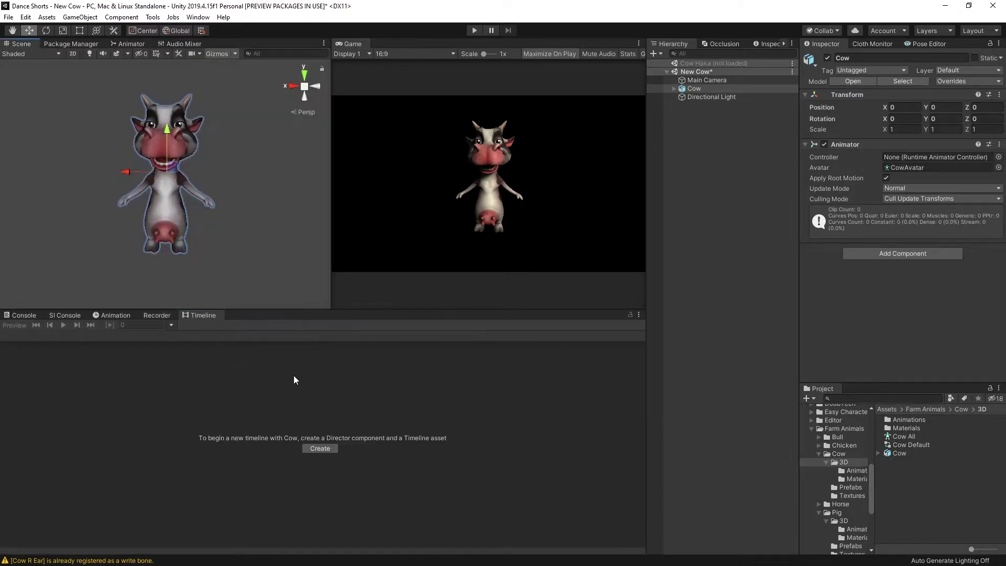
- Create a timeline and director for the cow, saved as NewCowTimeline.playable in _Dev/Data/Timelines
left_click(319, 448)
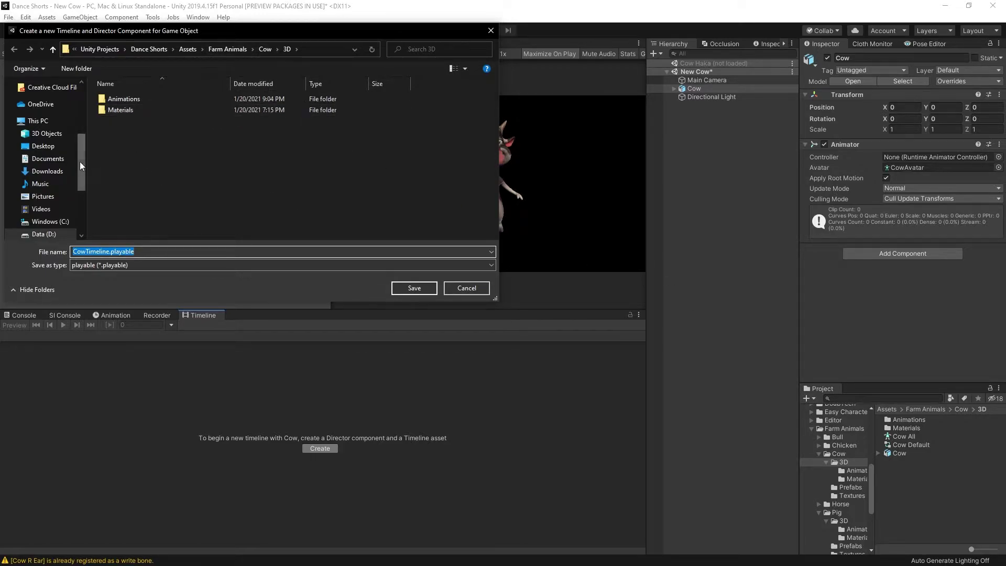
left_click(186, 50)
double_click(116, 120)
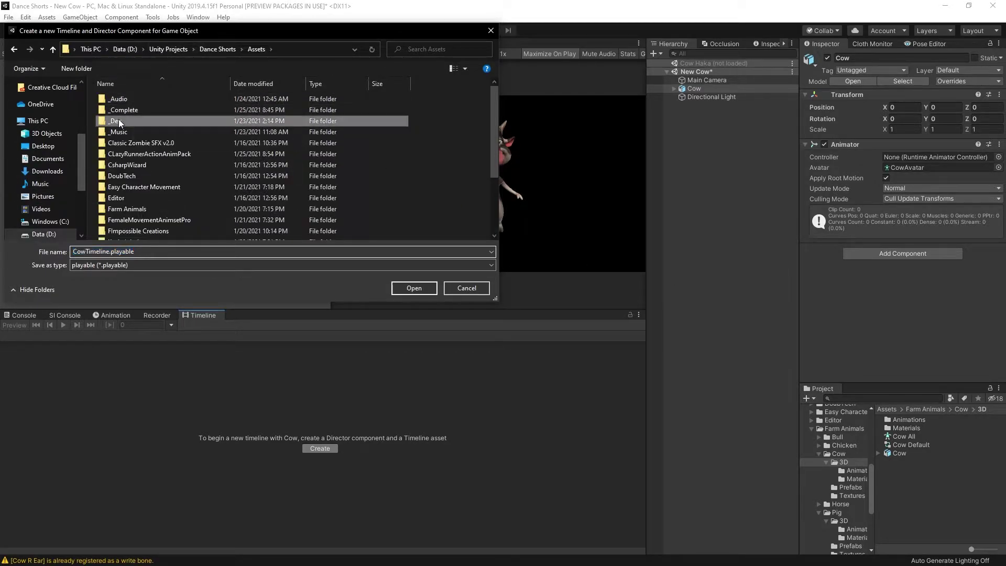
double_click(117, 110)
double_click(130, 99)
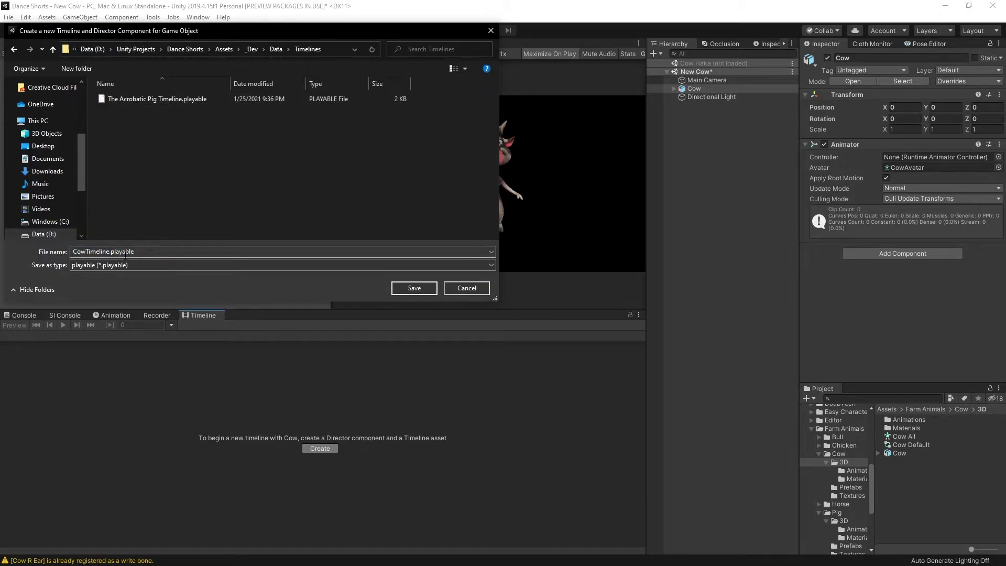
left_click(100, 254)
key("Home")
type("New")
key("Return")
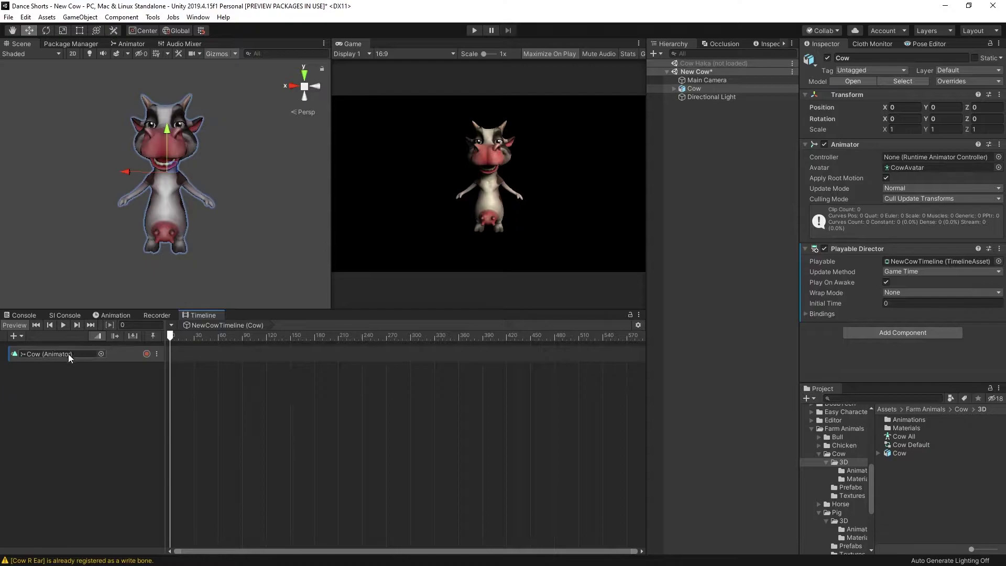
- Put the Cow Idle animation at frame 0 of the cow's animator track and play the timeline
left_click(908, 419)
double_click(908, 419)
left_click(911, 428)
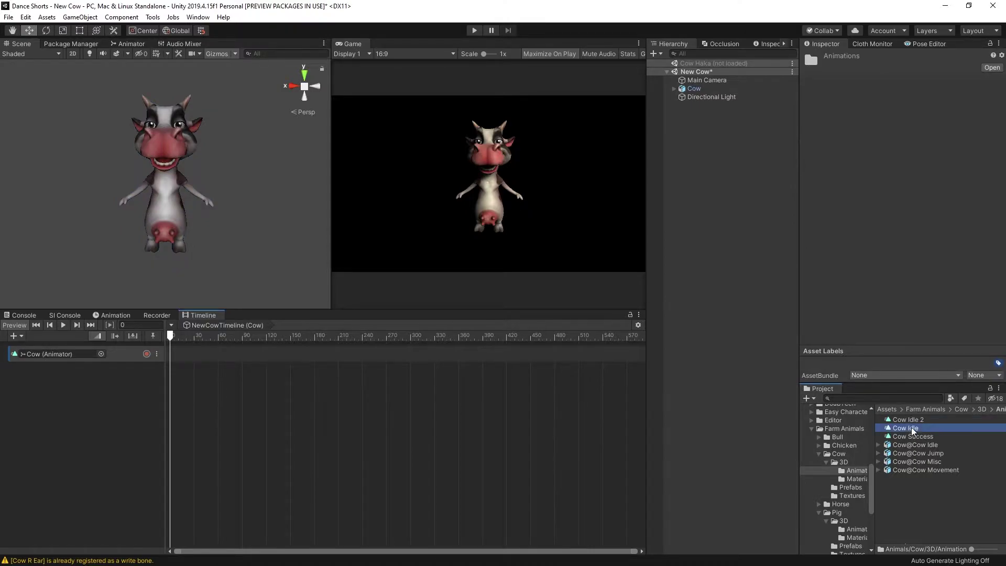
left_click_drag(912, 431, 220, 356)
left_click(64, 324)
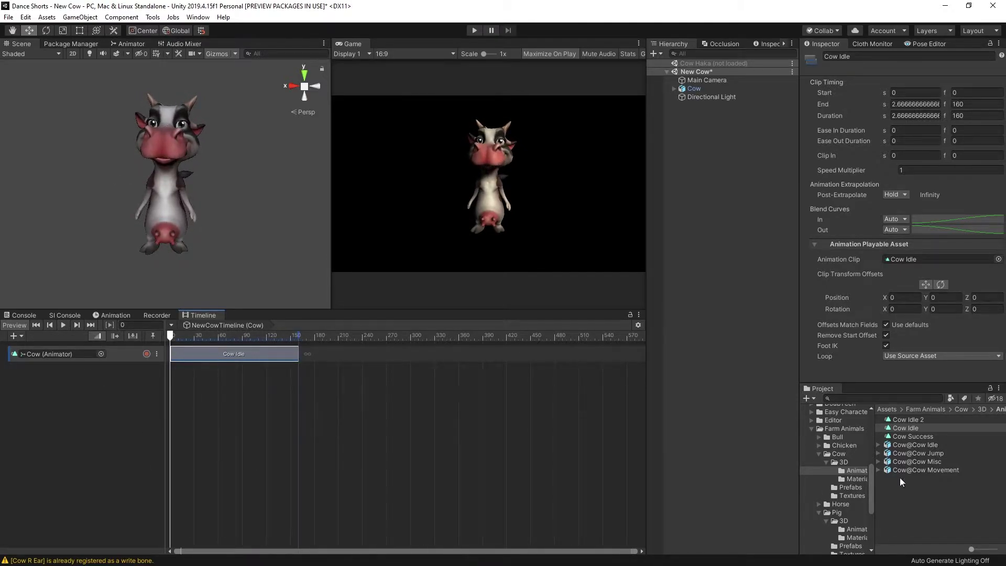
- Browse the Dance Animations Pack's animations and preview the DancePack@Dance02 clip
left_click(811, 429)
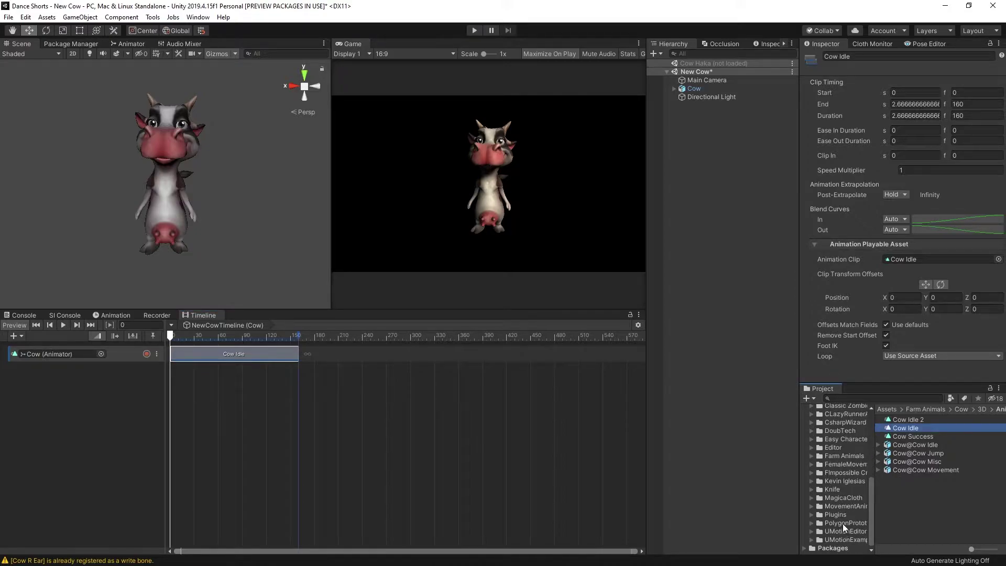
left_click(834, 482)
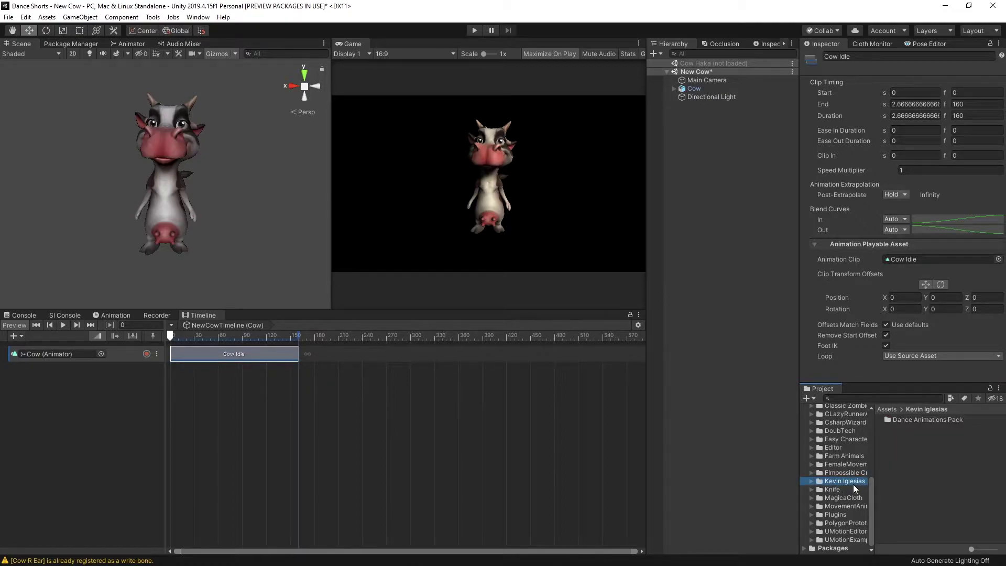
double_click(919, 419)
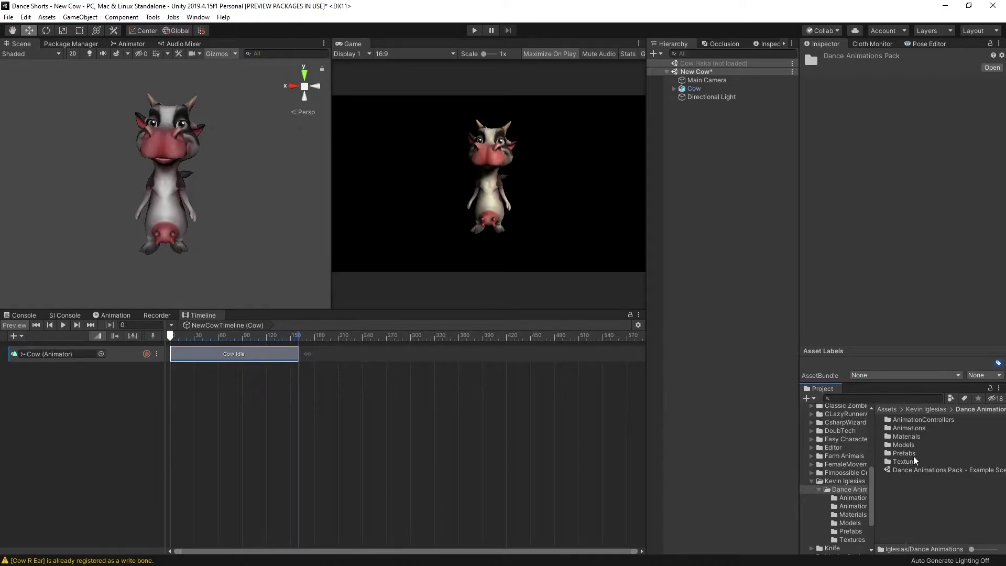
double_click(910, 428)
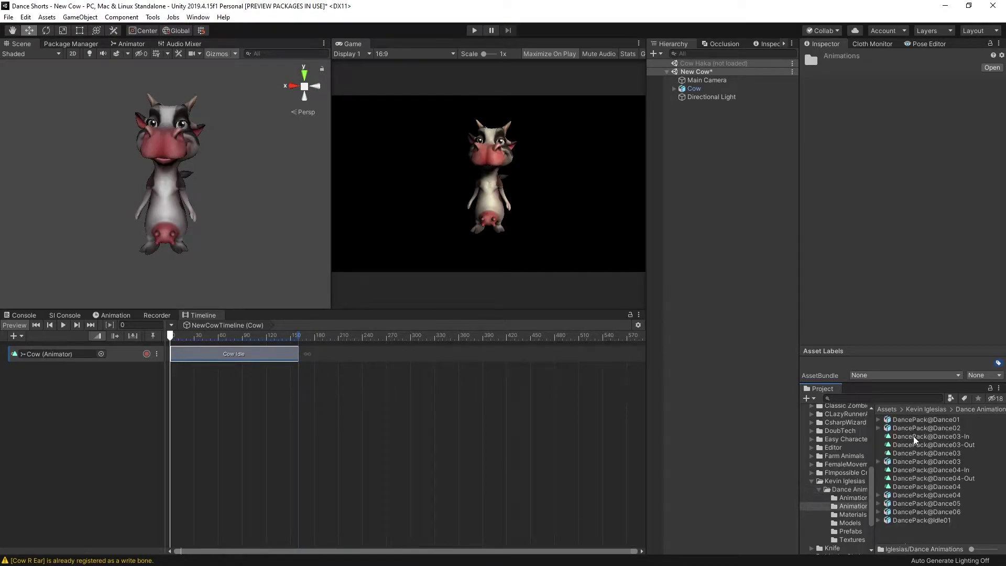
left_click(926, 486)
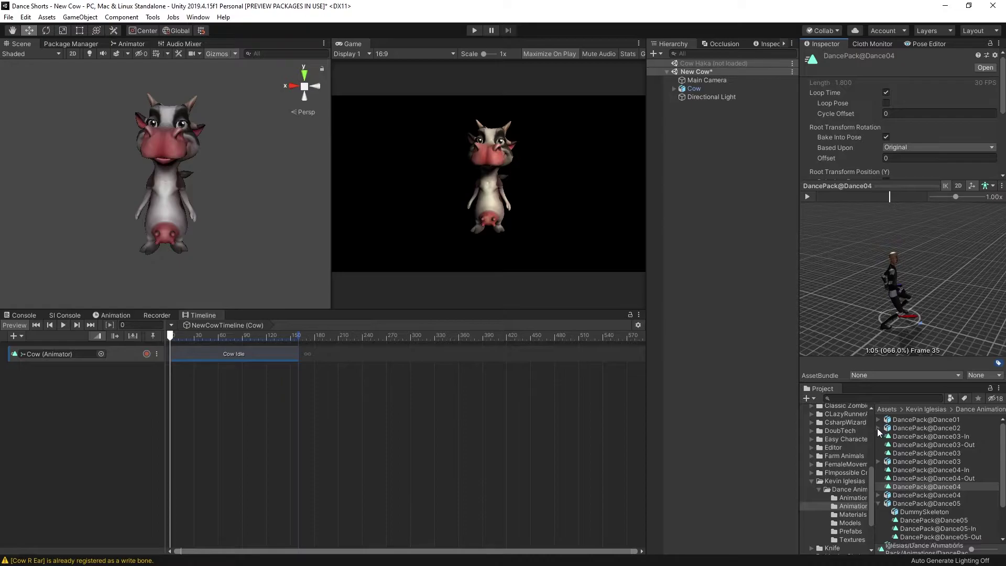
left_click(877, 428)
left_click(925, 444)
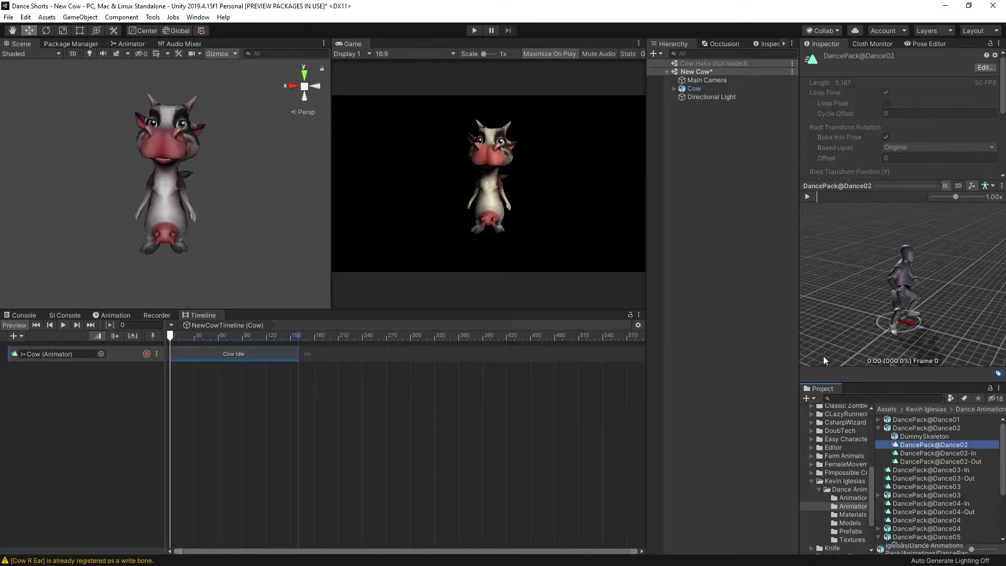
left_click(807, 197)
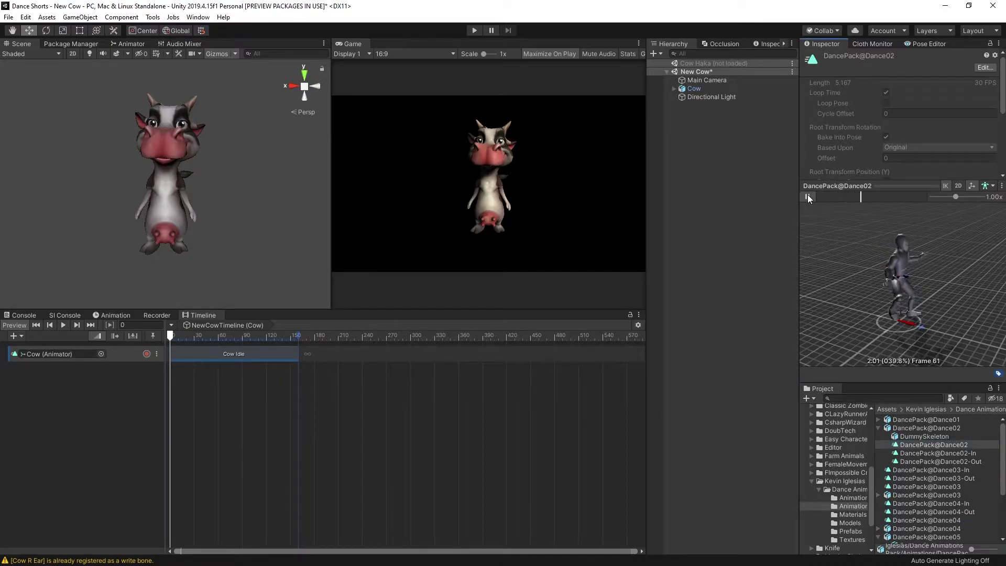
- Add DancePack@Dance02 to the cow's track from frame 137, overlapping the end of Cow Idle, and play the blend from frame 110
left_click_drag(930, 445, 317, 352)
left_click_drag(462, 353, 425, 352)
left_click(258, 335)
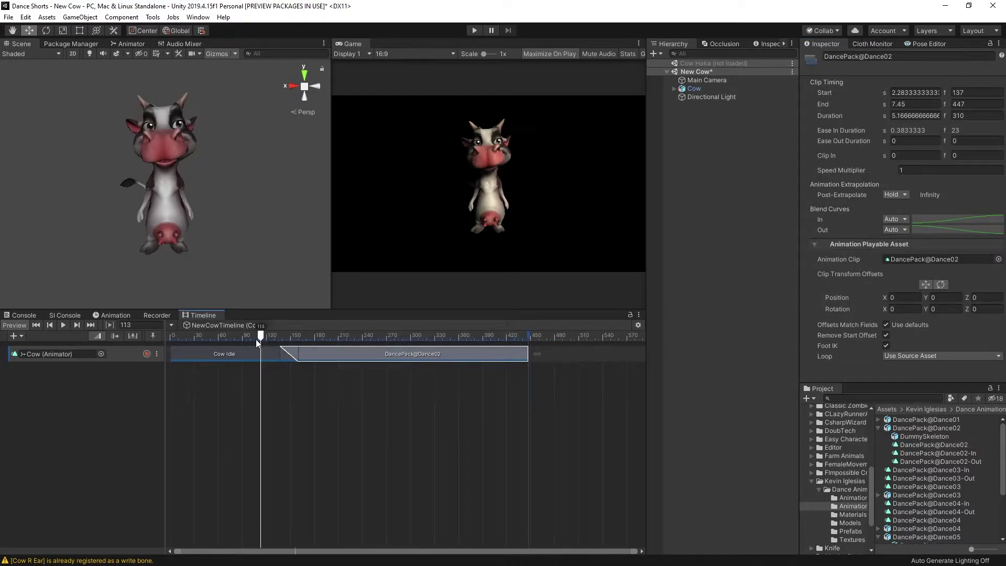
left_click(63, 324)
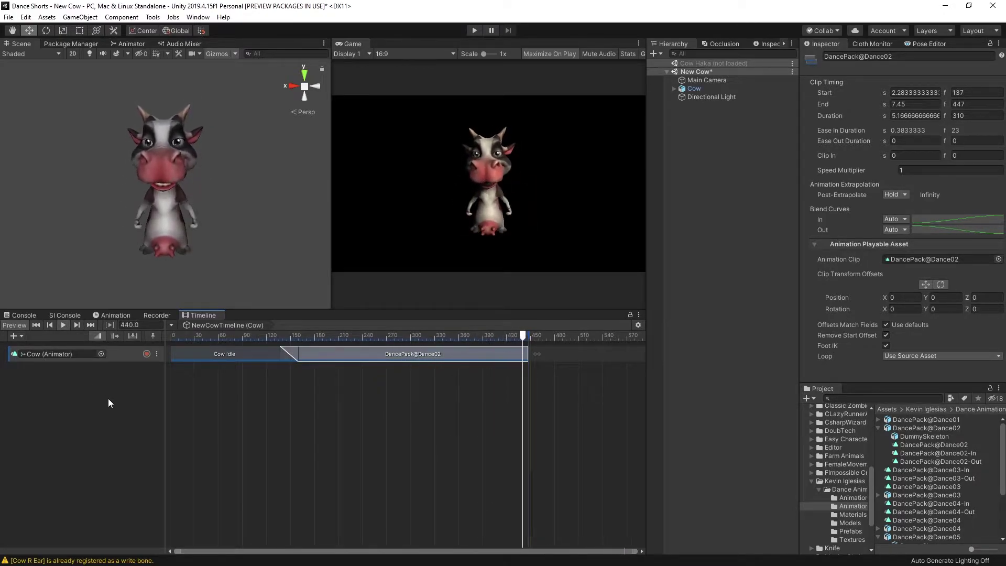
- Add Cow Success from frame 437, overlapping the end of the dance clip, and play the blend from frame 414
scroll(824, 481, "up", 4)
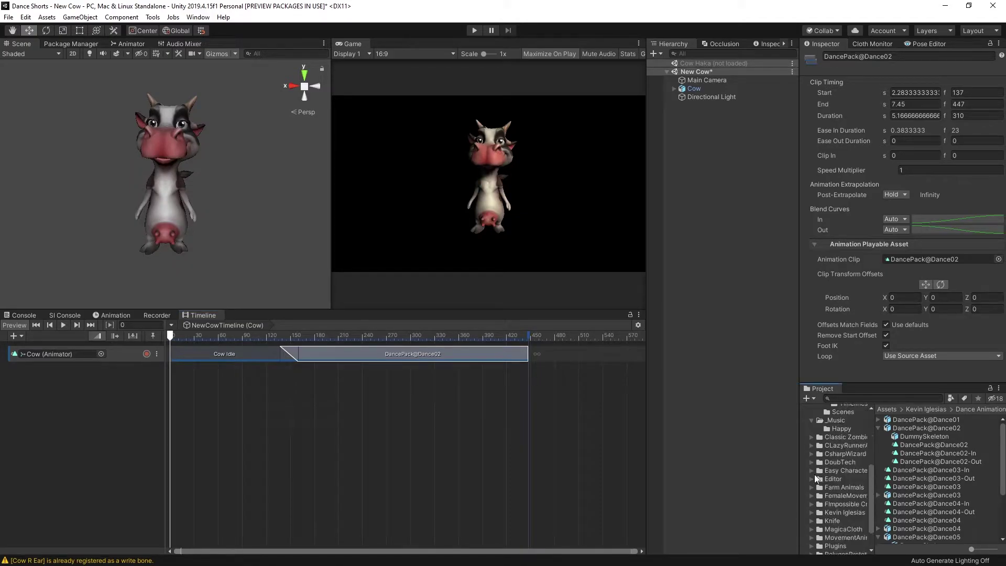
left_click(812, 488)
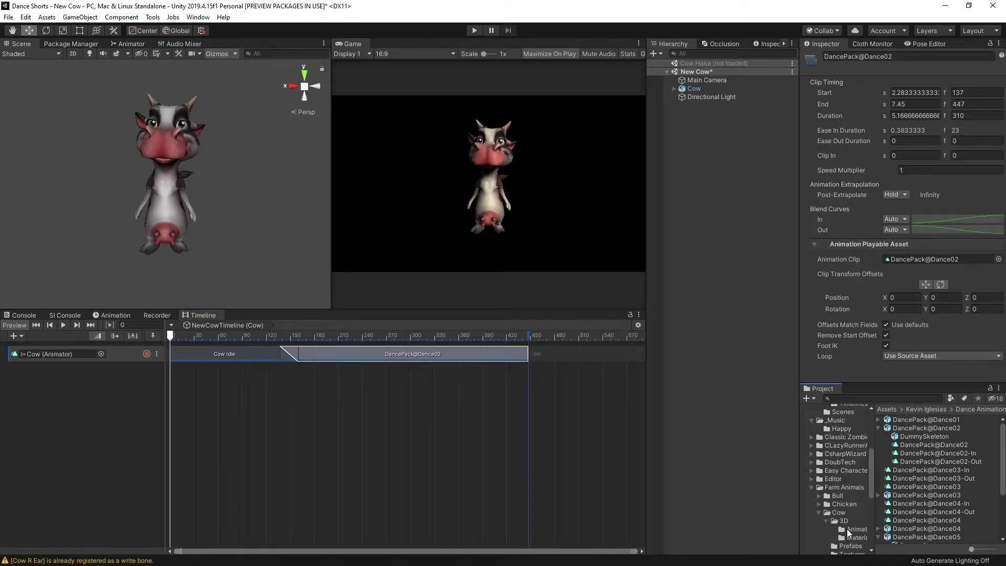
left_click(848, 530)
left_click_drag(913, 436, 558, 362)
left_click_drag(170, 340, 503, 336)
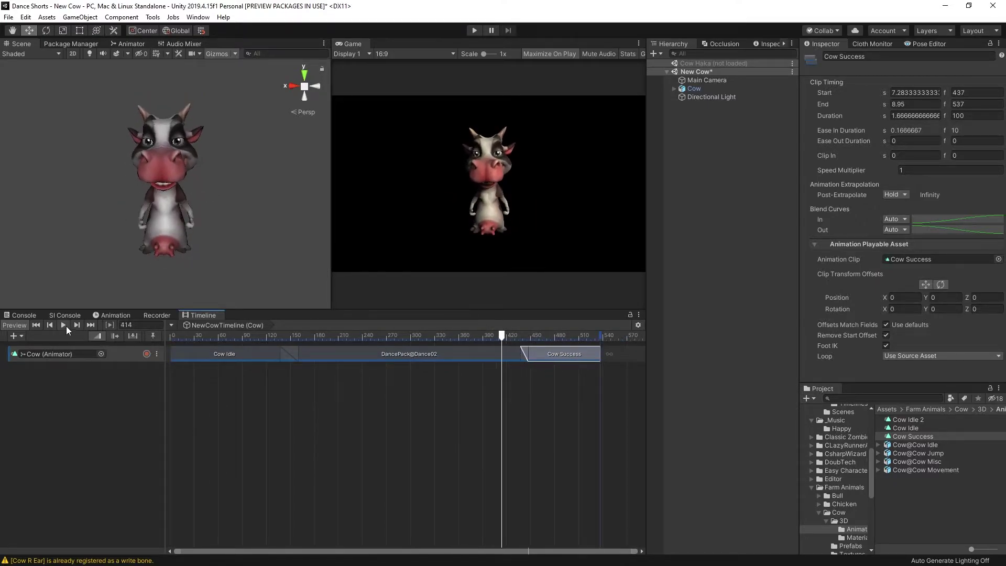
left_click(64, 325)
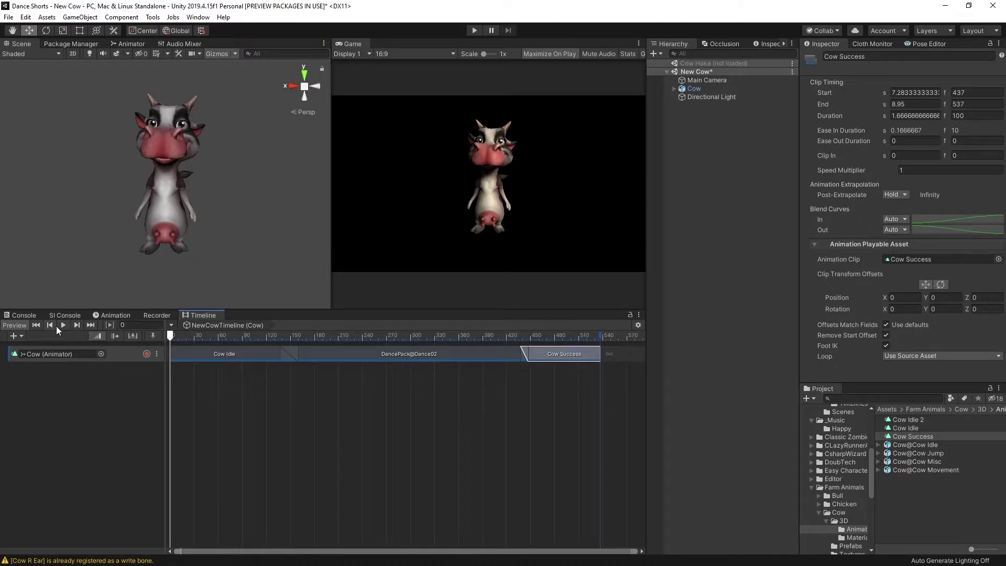
- Search the project for haka, add the Haka audio clip to the timeline as an audio track from frame 0, and play it
left_click(61, 324)
left_click(891, 398)
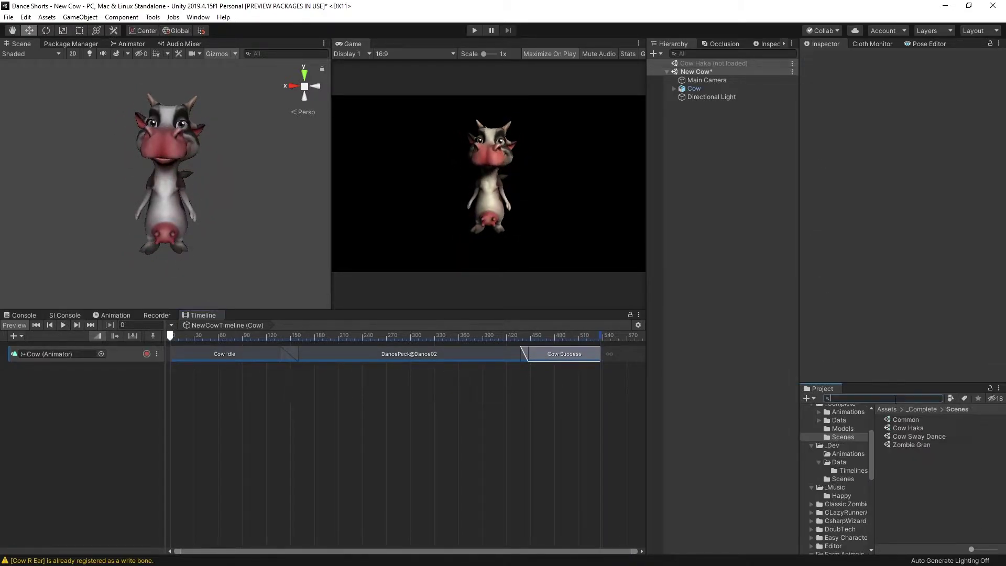
type("haka")
left_click(896, 445)
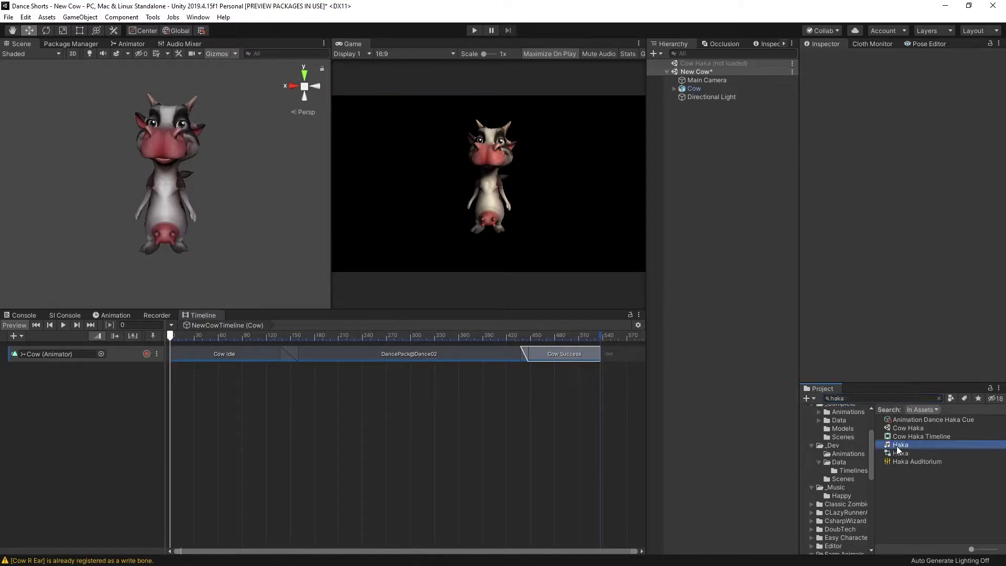
left_click_drag(894, 442, 120, 412)
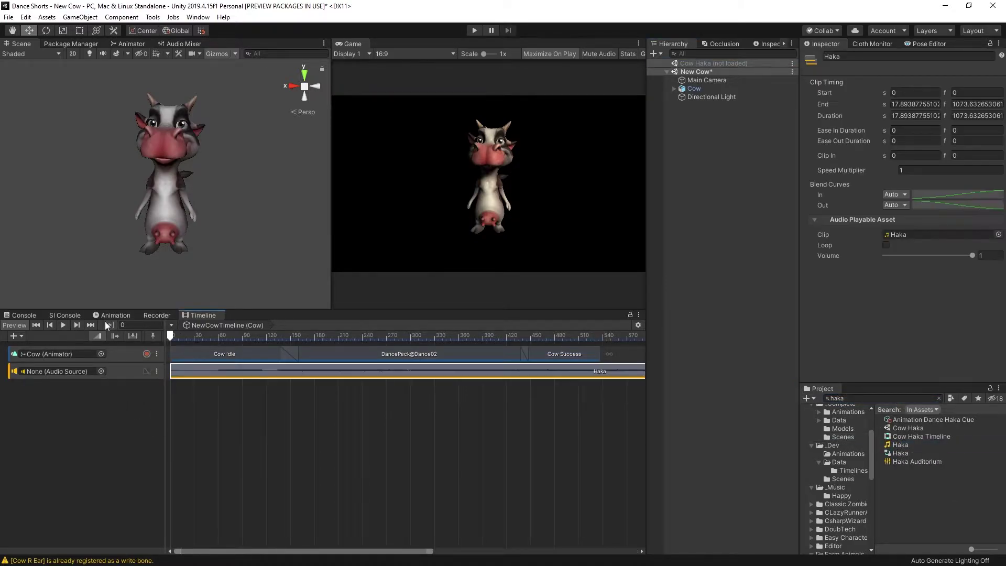
left_click(63, 325)
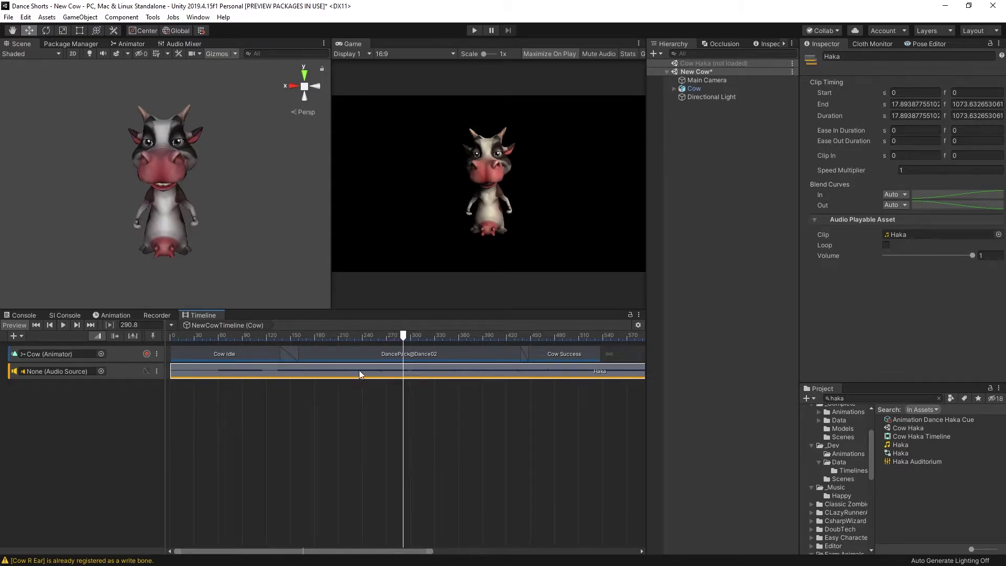
- Replay the timeline from frame 190 and again from around frame 250 to check the dance against the Haka music
left_click_drag(402, 336, 323, 341)
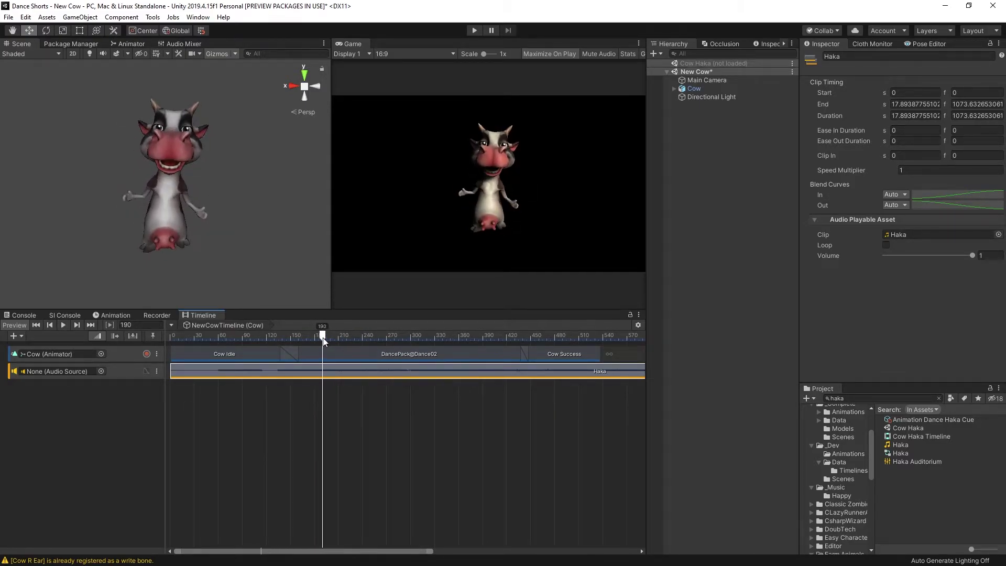
left_click(62, 325)
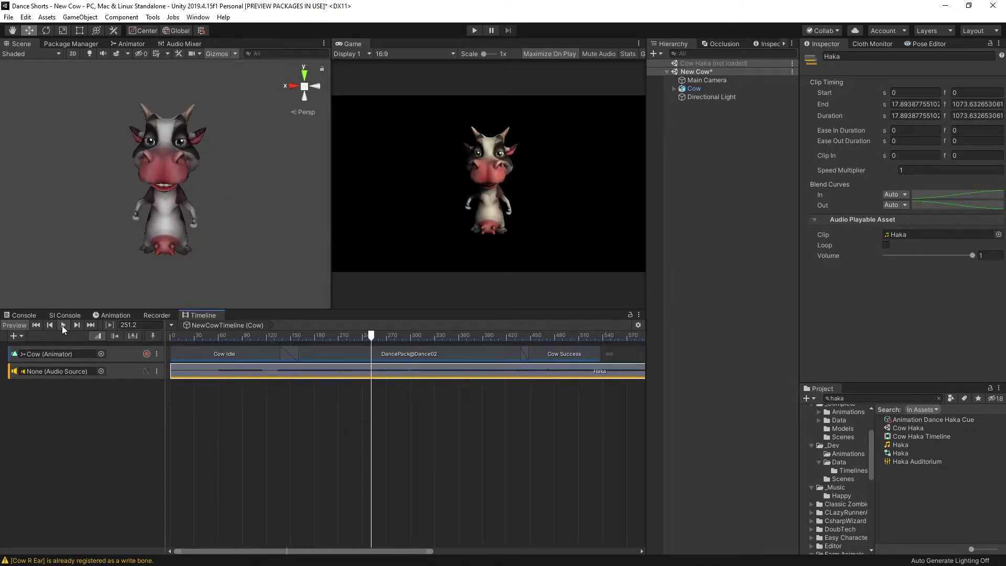
mouse_move(371, 336)
left_mouse_down()
mouse_move(294, 337)
mouse_move(327, 335)
mouse_move(316, 363)
mouse_move(370, 342)
left_mouse_up()
left_click(63, 324)
left_click(63, 325)
- Delay the dance by lengthening Cow Idle and shifting the following clips, with Cow Success starting at frame 453, and play the timeline
left_click(282, 359)
left_click_drag(298, 355, 326, 352)
left_click_drag(580, 353, 593, 354)
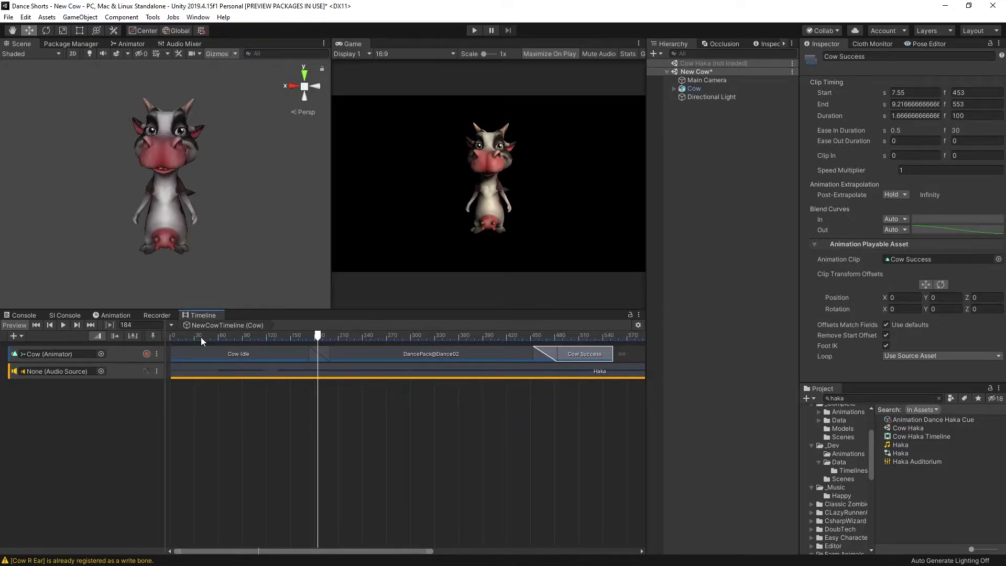
left_click(192, 338)
left_click(64, 326)
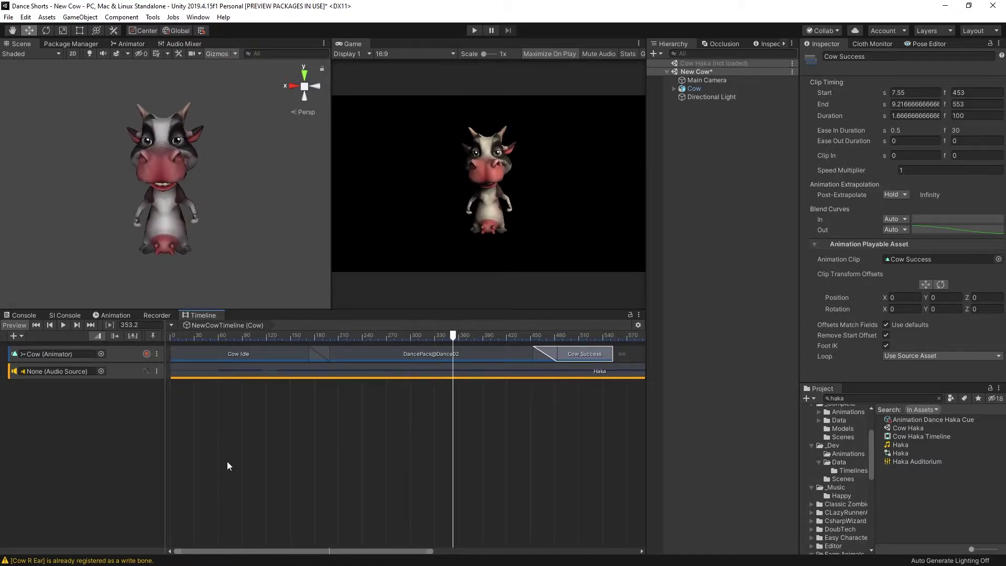
- Extend DancePack@Dance02 into Cow Success, start Cow Success at frame 778 with a 15-frame blend, and play from frame 711
left_click_drag(423, 554, 640, 551)
left_click_drag(398, 354, 566, 350)
left_click(338, 357)
left_click_drag(378, 351, 539, 351)
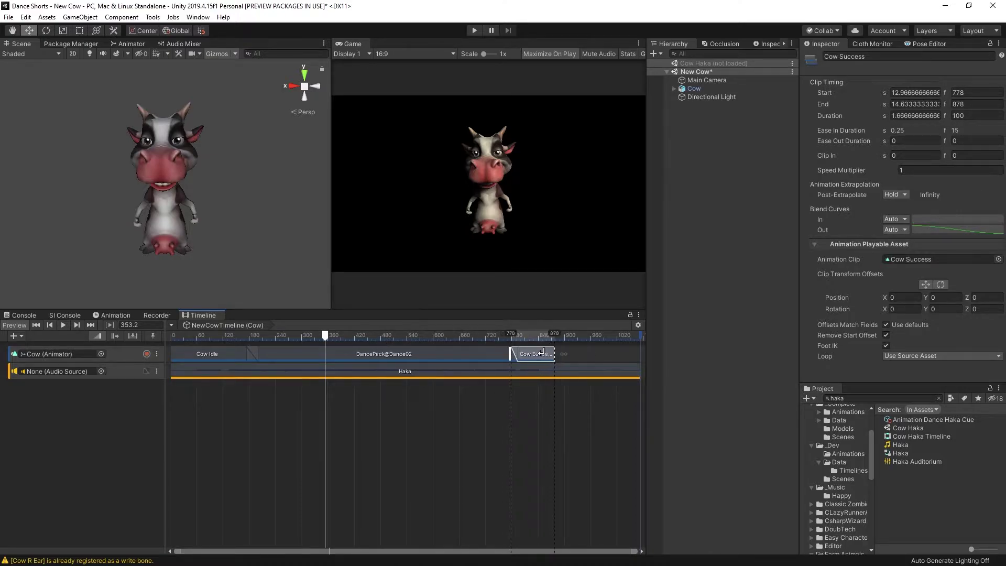
left_click_drag(325, 336, 481, 336)
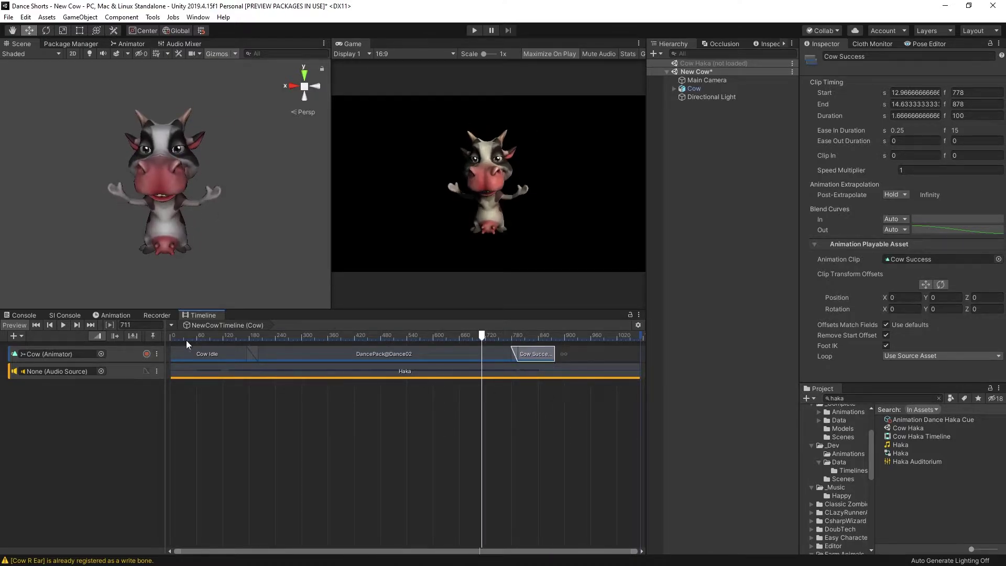
left_click(63, 325)
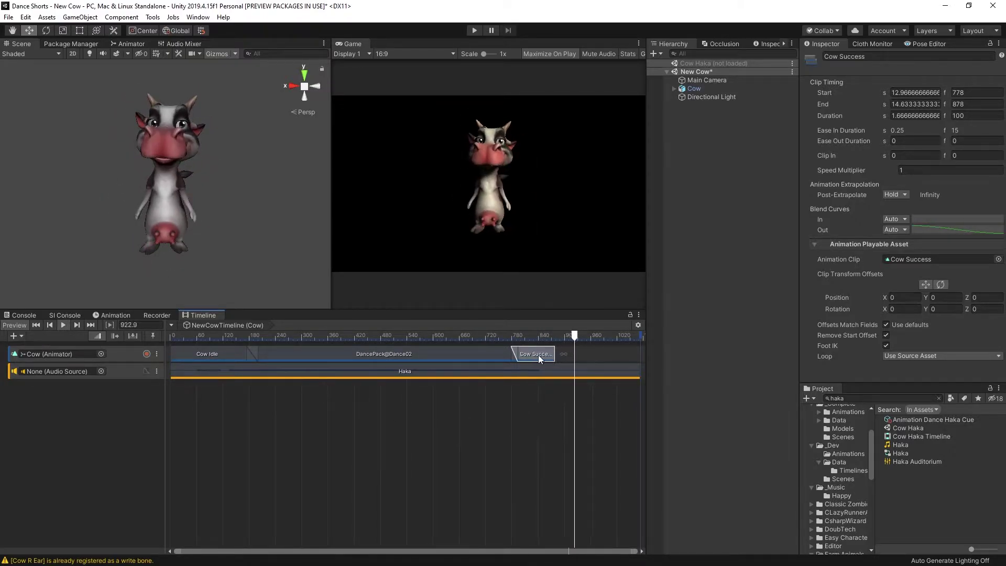
- Move Cow Success back to start at frame 764 for a 29-frame blend, and play from frame 622
left_click_drag(538, 354, 532, 354)
left_click(442, 336)
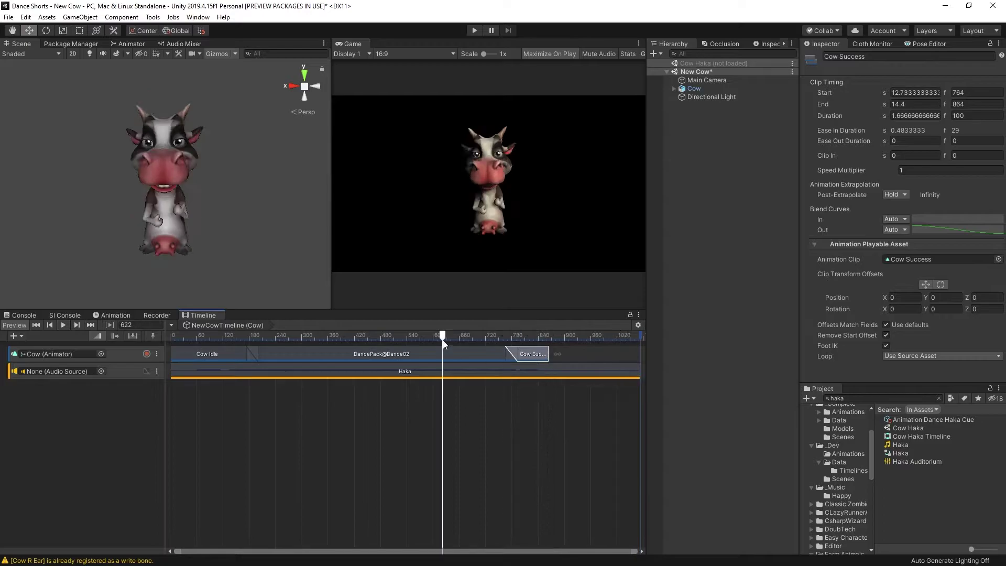
left_click(63, 325)
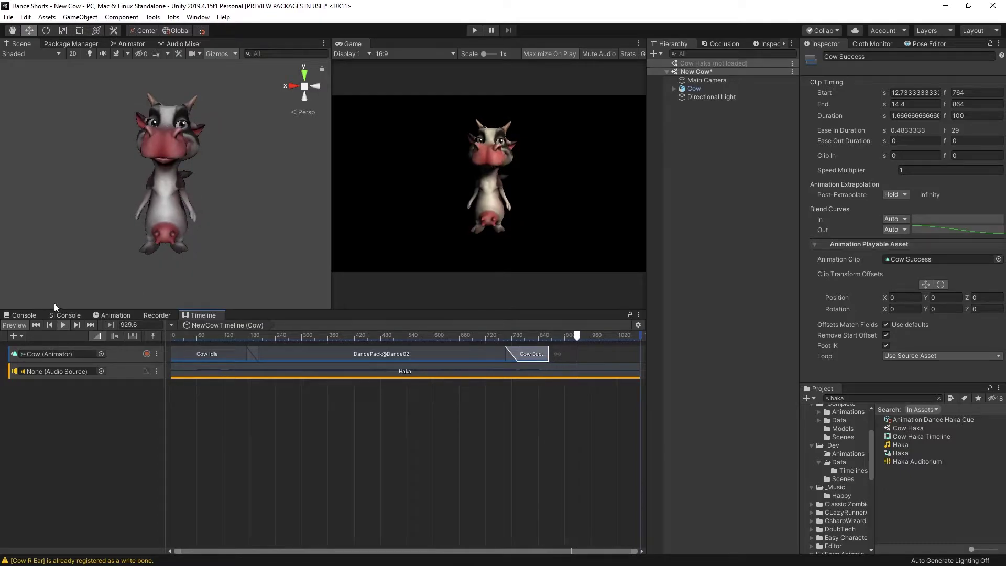
- Stop the timeline preview and run the scene in Play mode to watch the cow's dance with the music
left_click(63, 326)
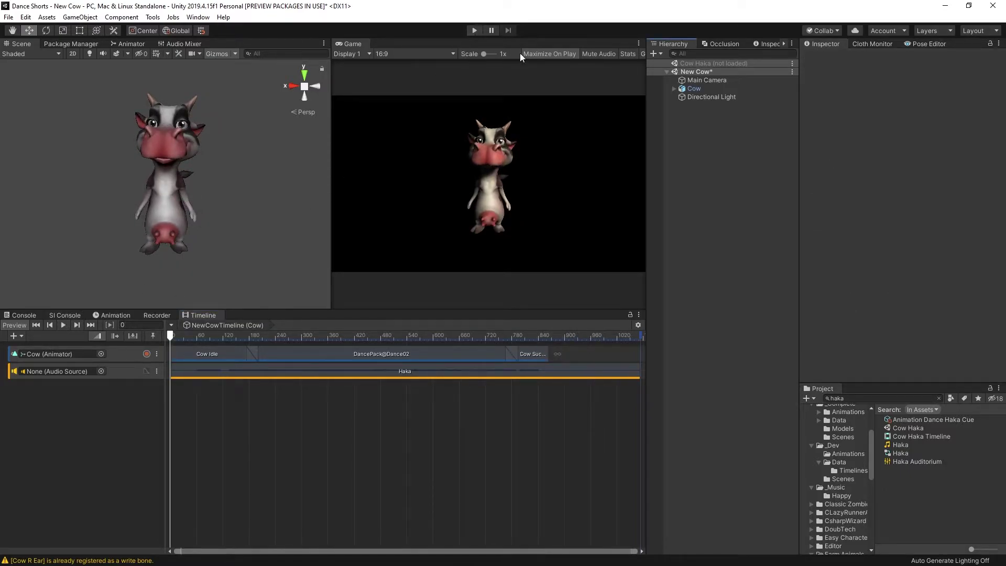
left_click(476, 34)
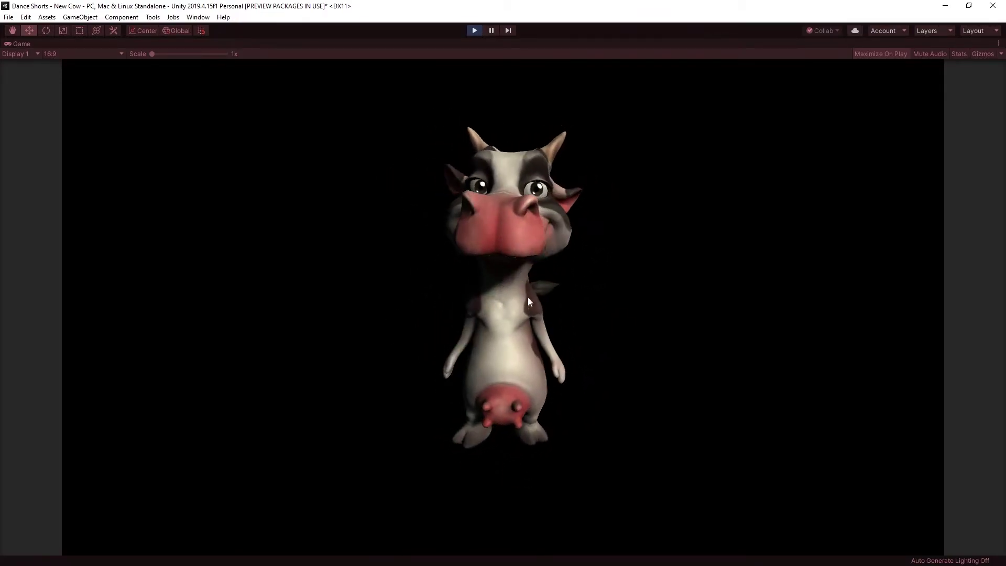
left_click(474, 31)
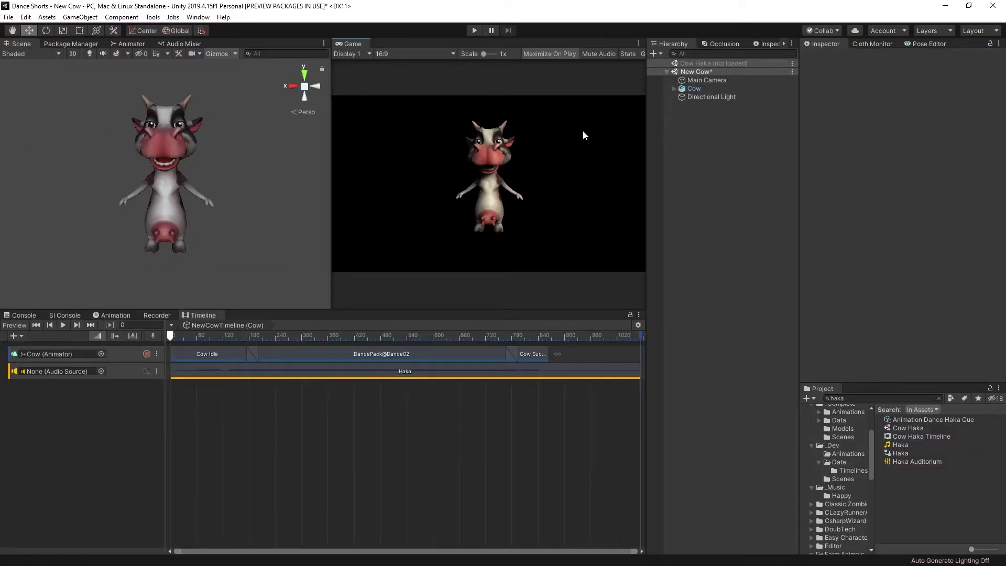
- Frame the cow, open its bone hierarchy down to Cow Tail, and add a Tail Animator 2 component to that bone
double_click(693, 88)
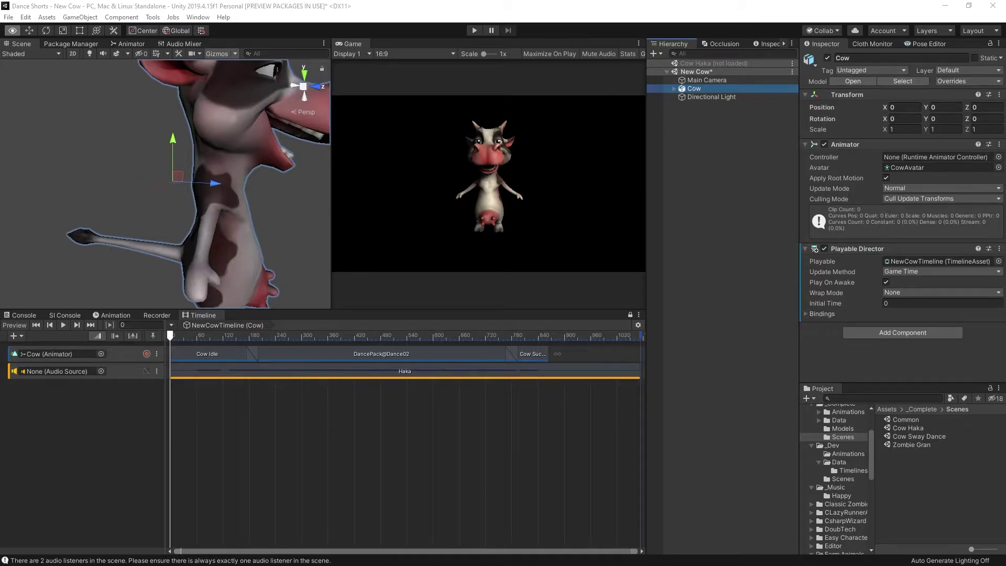
key("w")
left_click(674, 89)
left_click(681, 97)
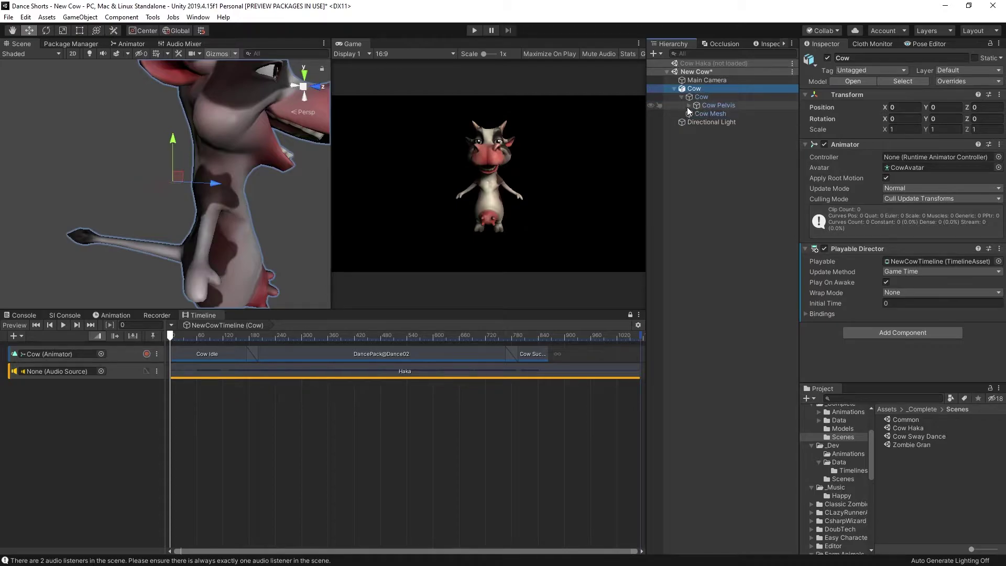
left_click(688, 105)
left_click(707, 140)
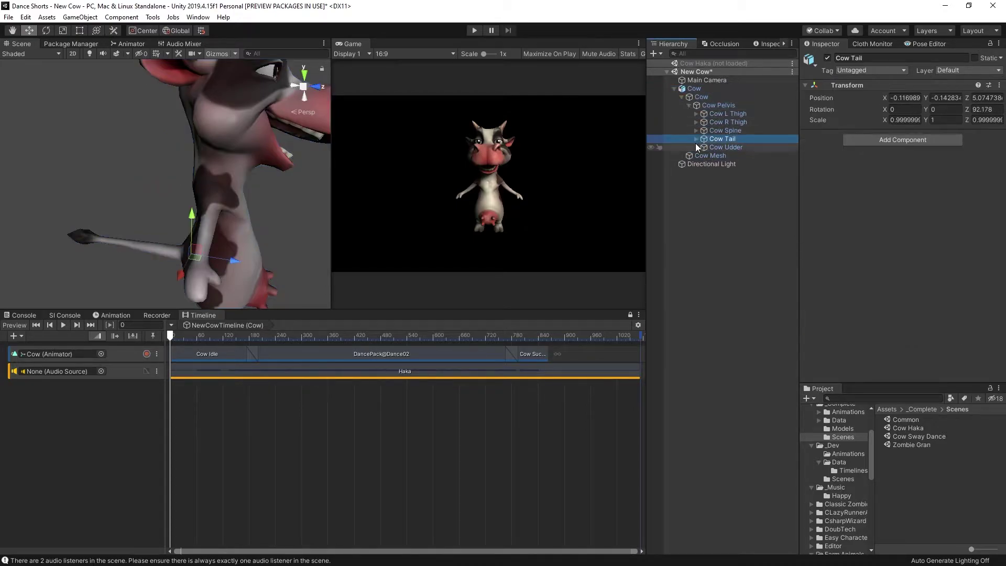
left_click(884, 140)
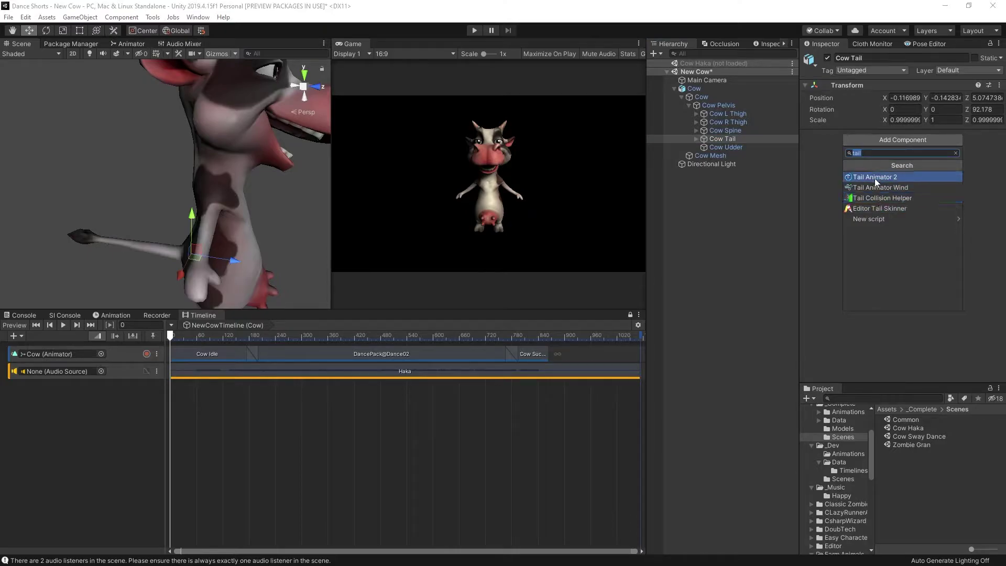
left_click(887, 177)
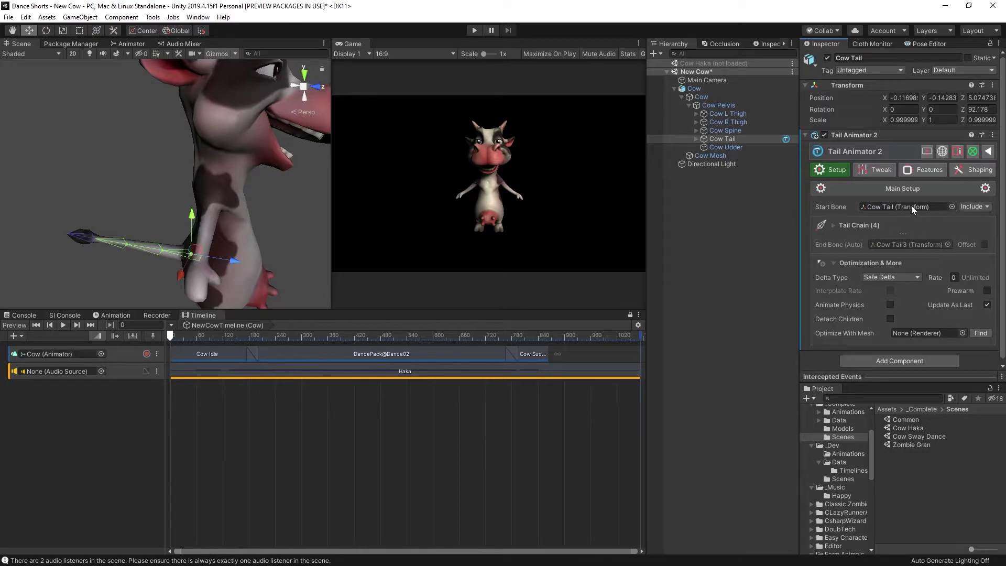
- Expand the Cow Tail bone chain and set Tail Animator 2's Slithery to 0.995
left_click(731, 140)
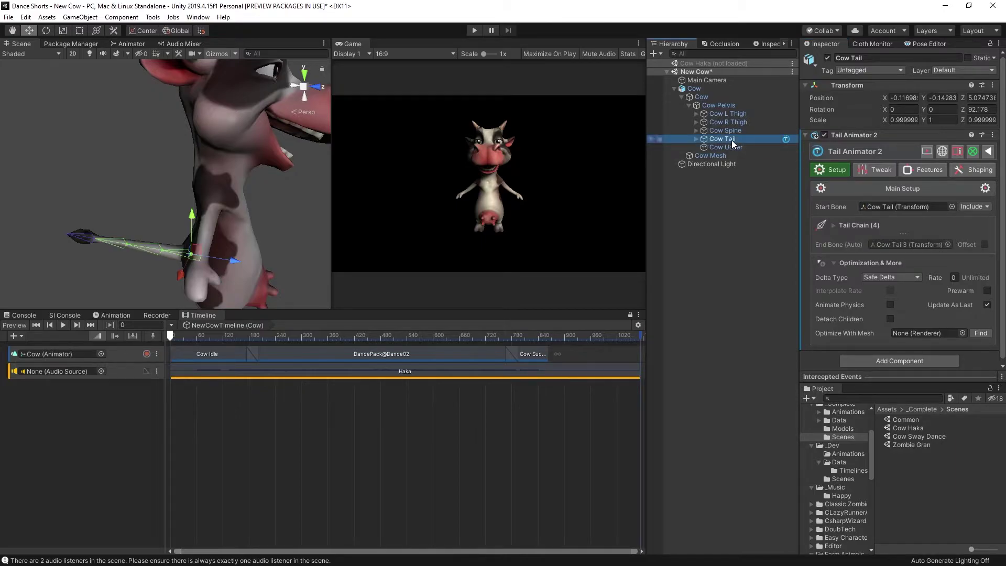
left_click(696, 139, "alt")
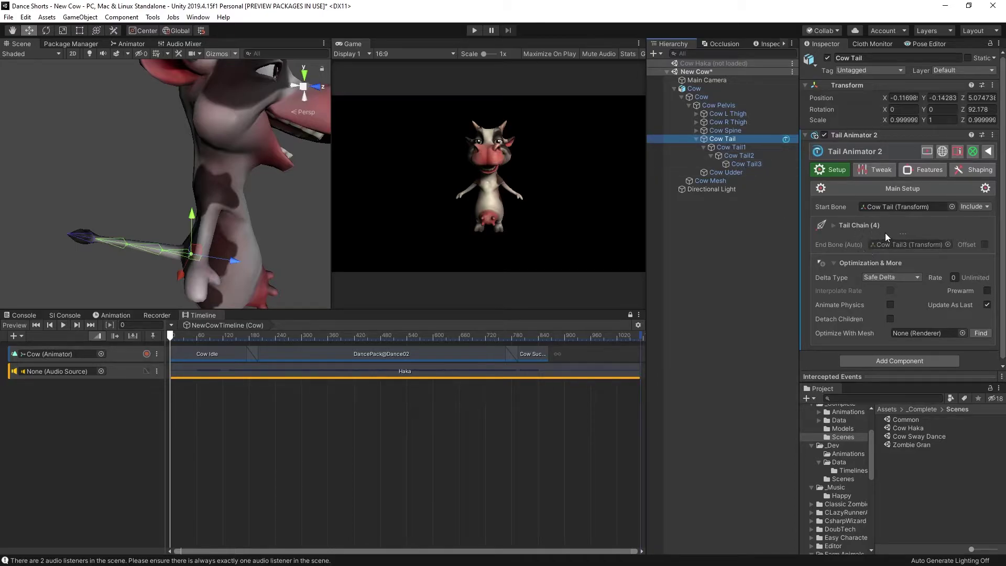
left_click(880, 170)
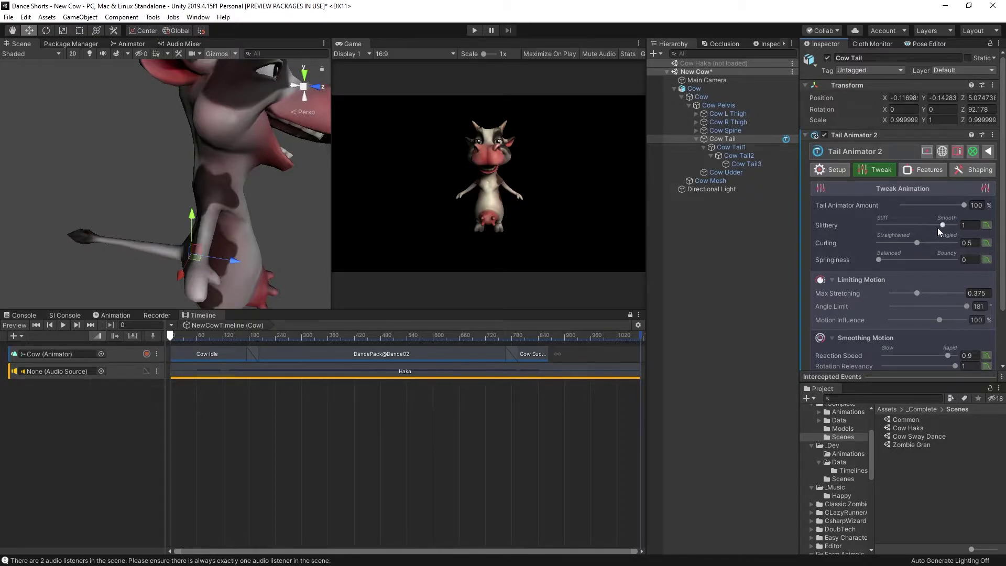
left_click_drag(942, 228, 942, 225)
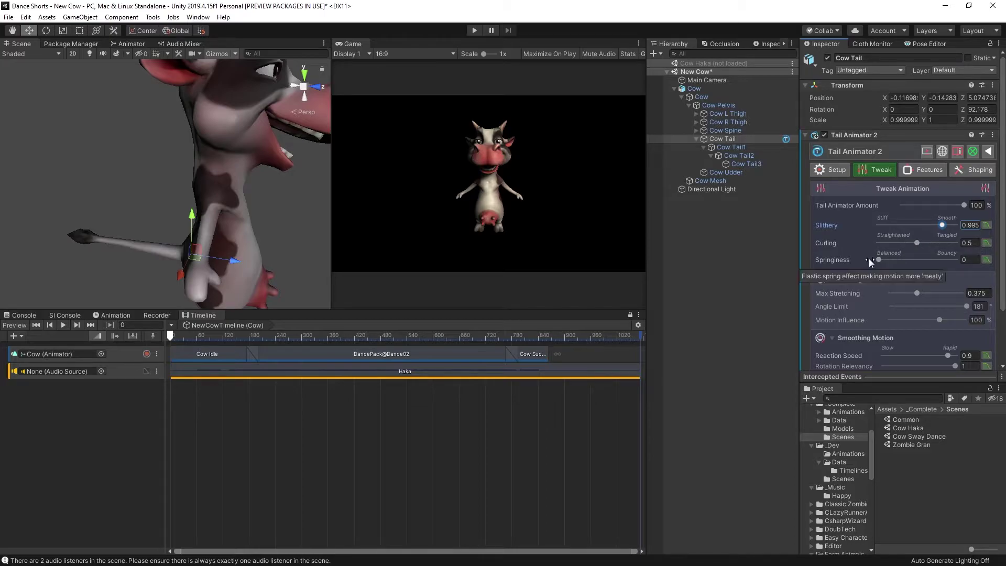
- Set Tail Animator 2's Auto Waving to a Waving Speed of 1.5 and a Waving Range of 1.8
scroll(883, 259, "down", 5)
left_click(918, 107)
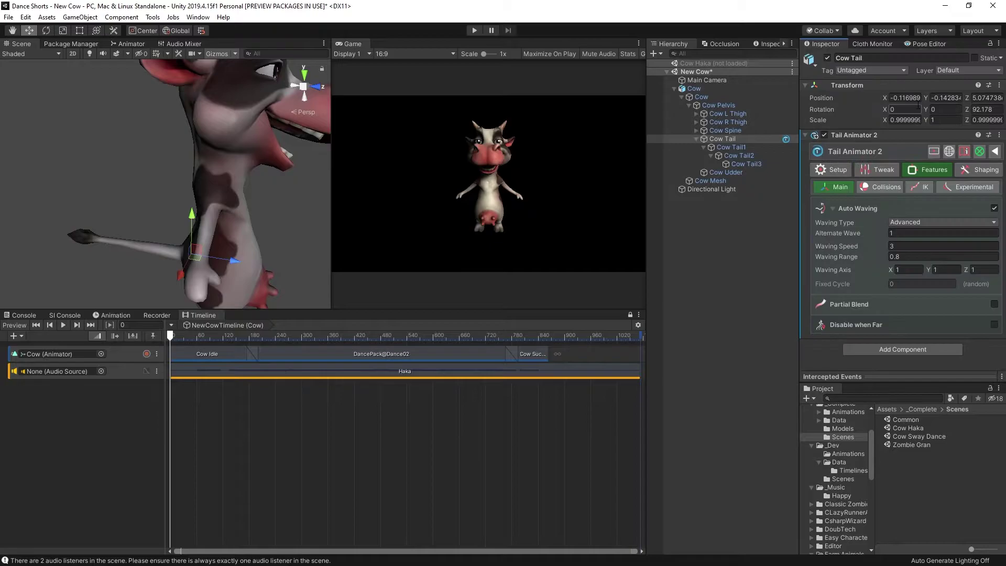
left_click(921, 243)
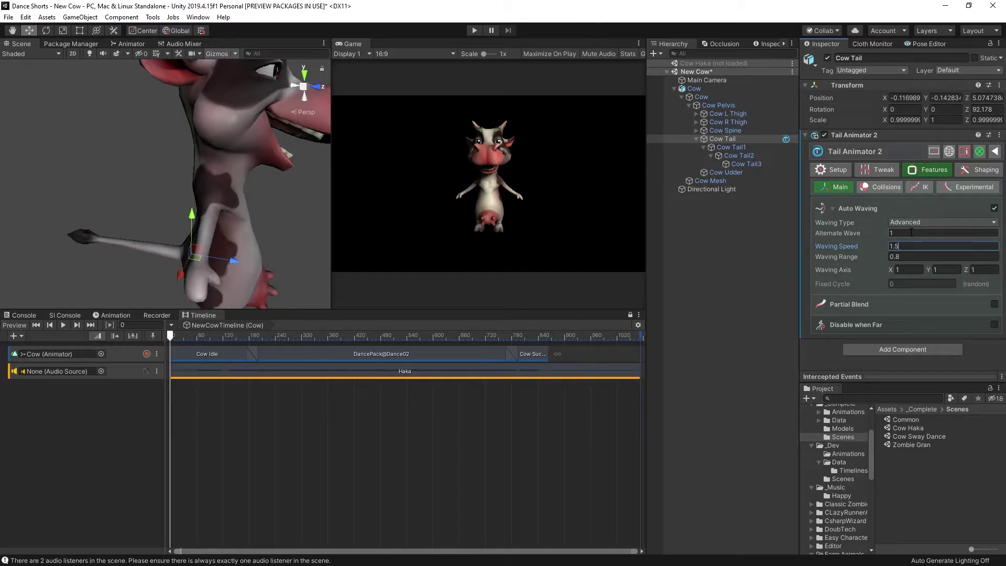
left_click(925, 256)
type("1.")
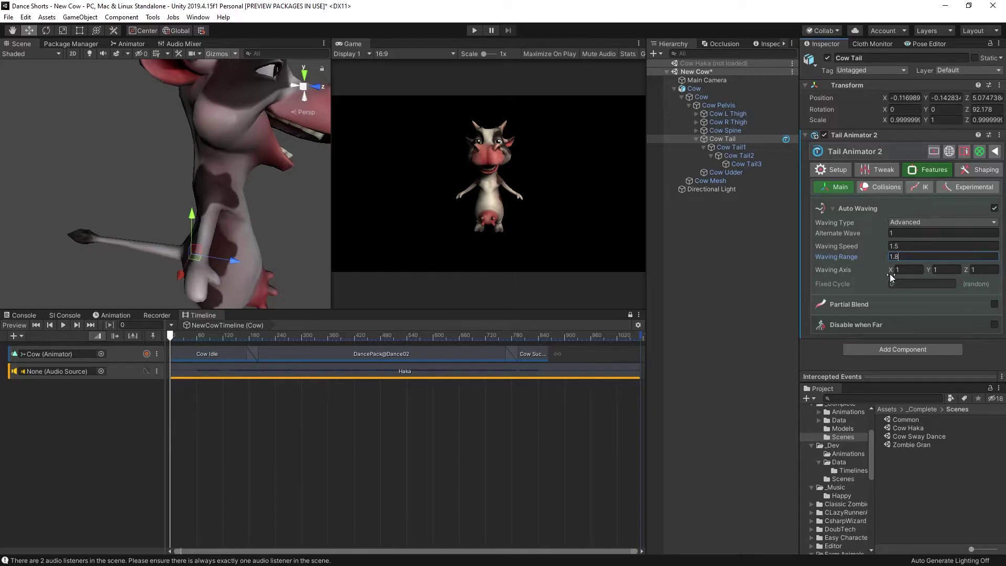
- Mute the Cow animator track on the timeline and run the scene in Play mode to test the tail
left_click(117, 354)
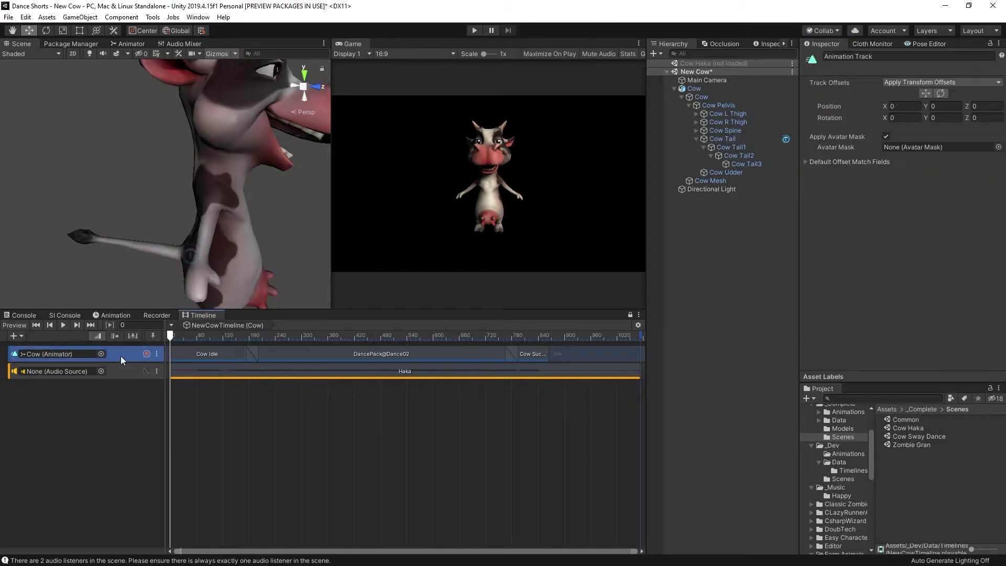
key("m")
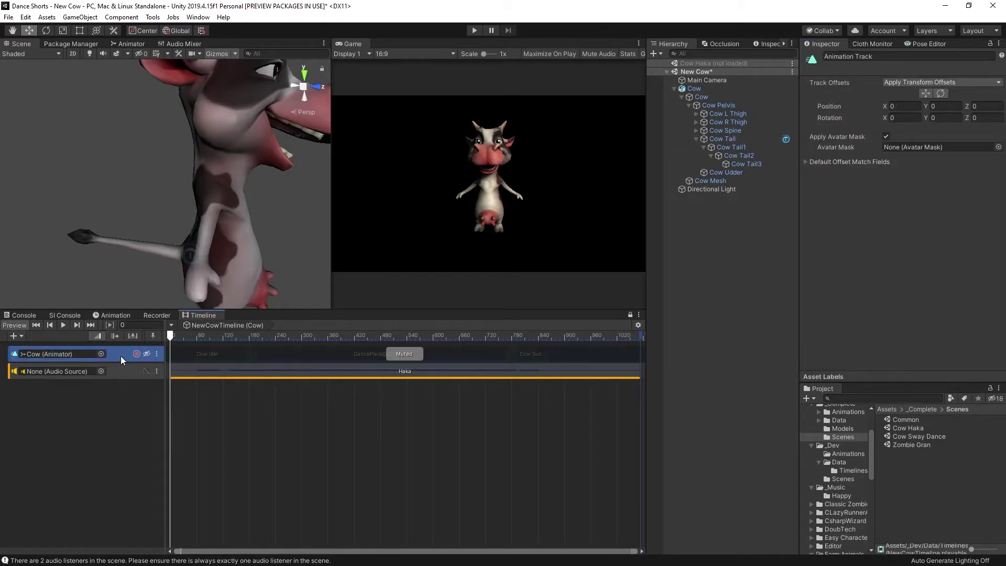
left_click(474, 31)
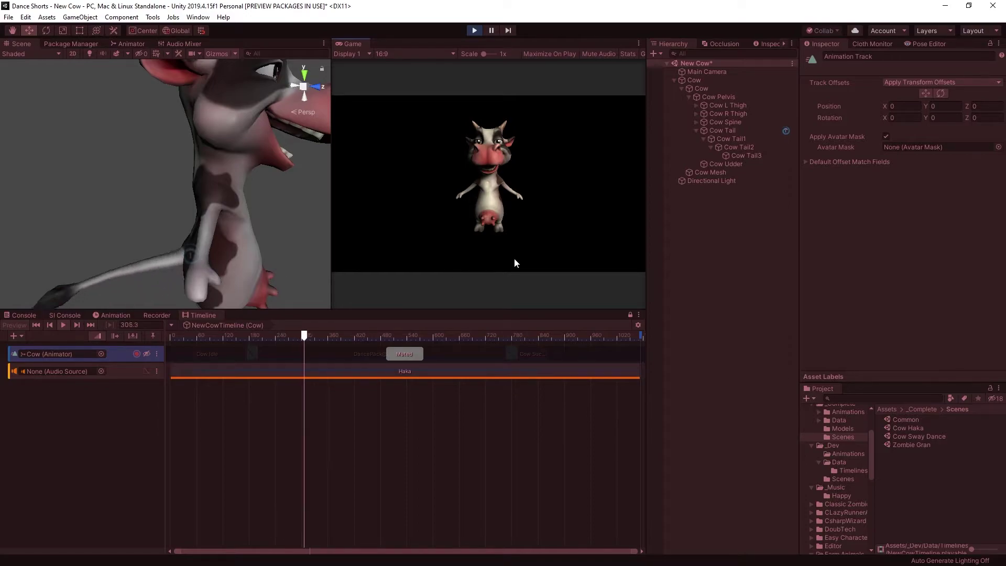
- While the scene runs, set Cow Tail's Curling to 1 and its Auto Waving axis Y to about 2.57
left_click(733, 131)
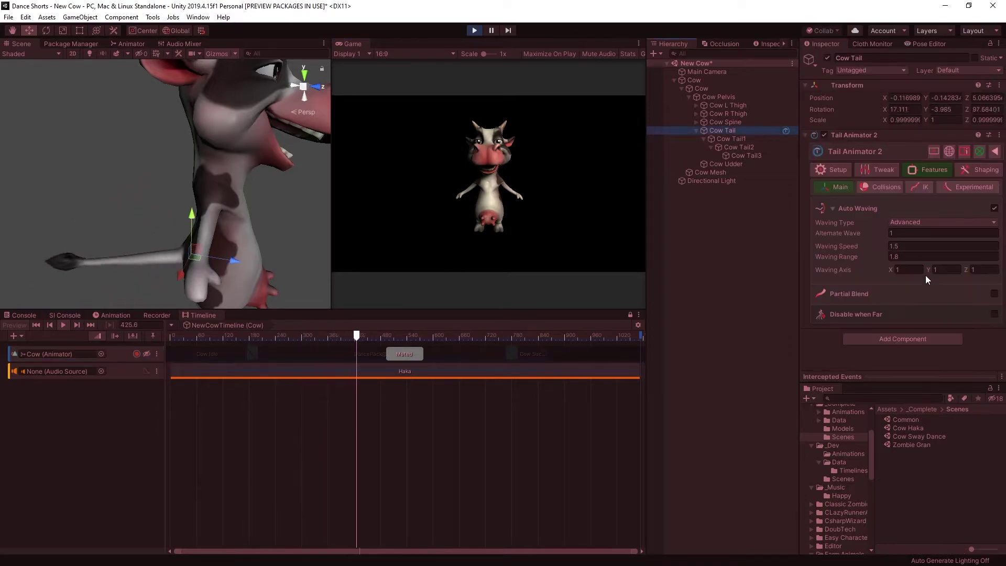
left_click(877, 169)
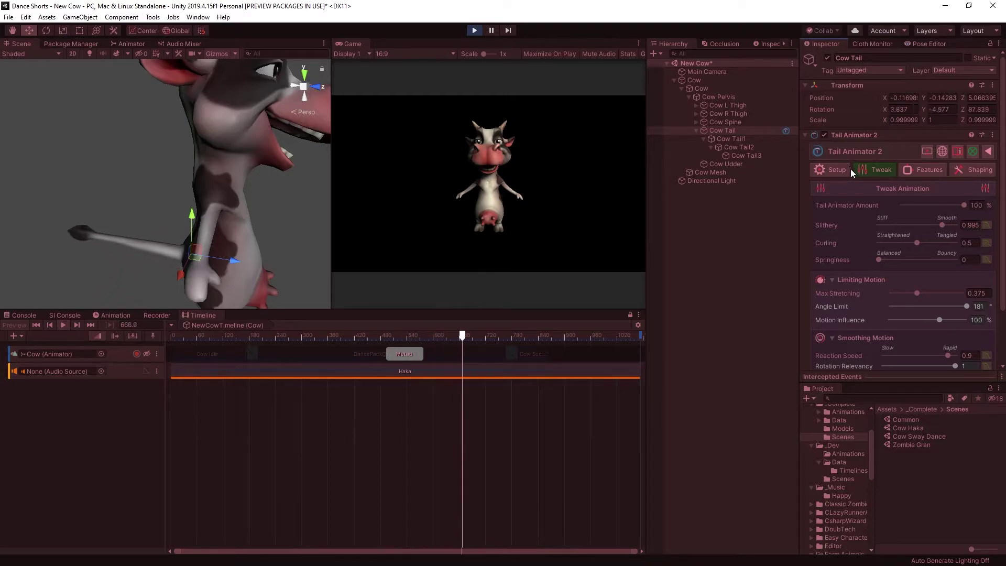
left_click_drag(917, 242, 978, 244)
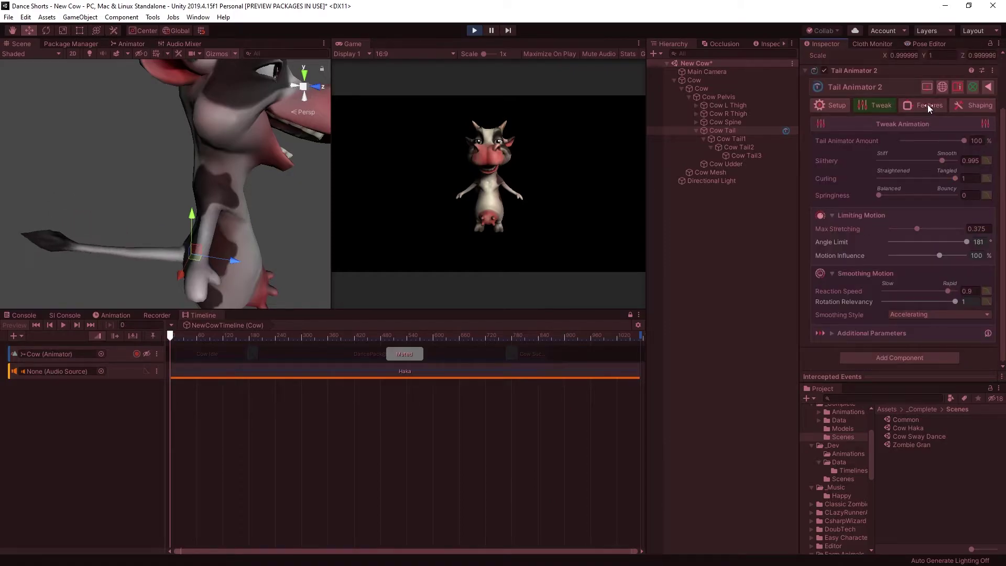
left_click(928, 108)
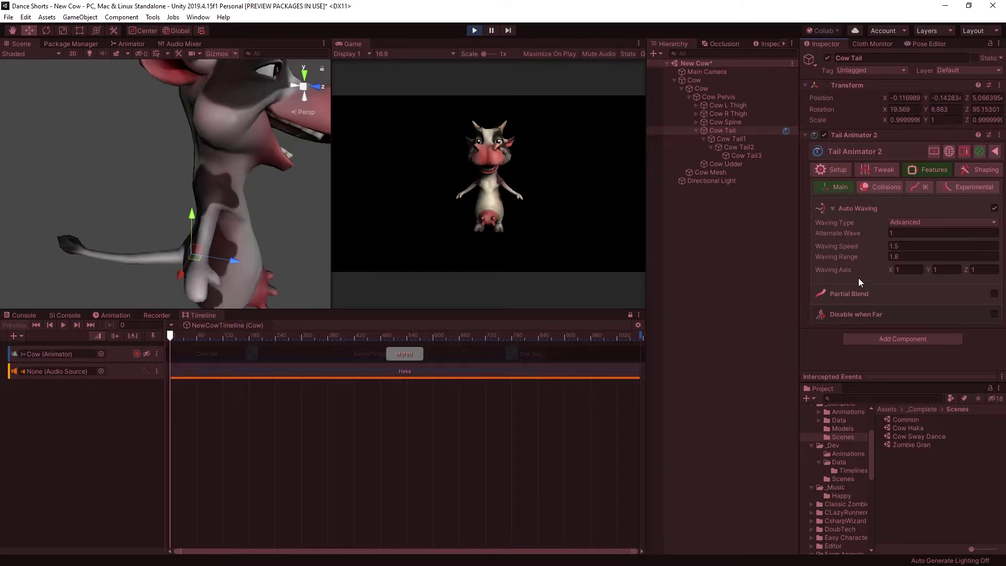
left_click_drag(928, 268, 958, 263)
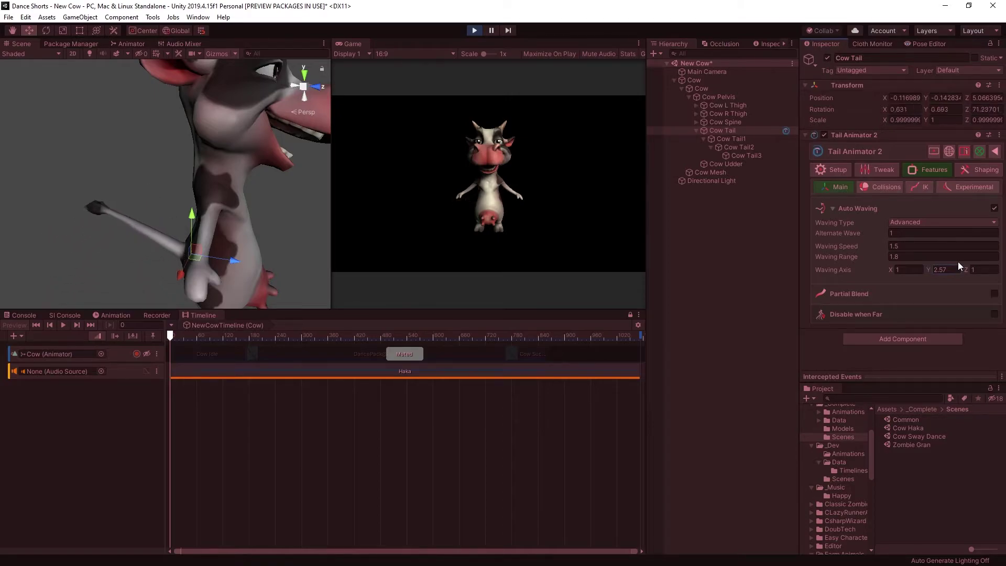
- While the scene runs, fine-tune the X and Y components of Cow Tail's Auto Waving axis, with Y at about 2.6
left_click_drag(957, 262, 962, 266)
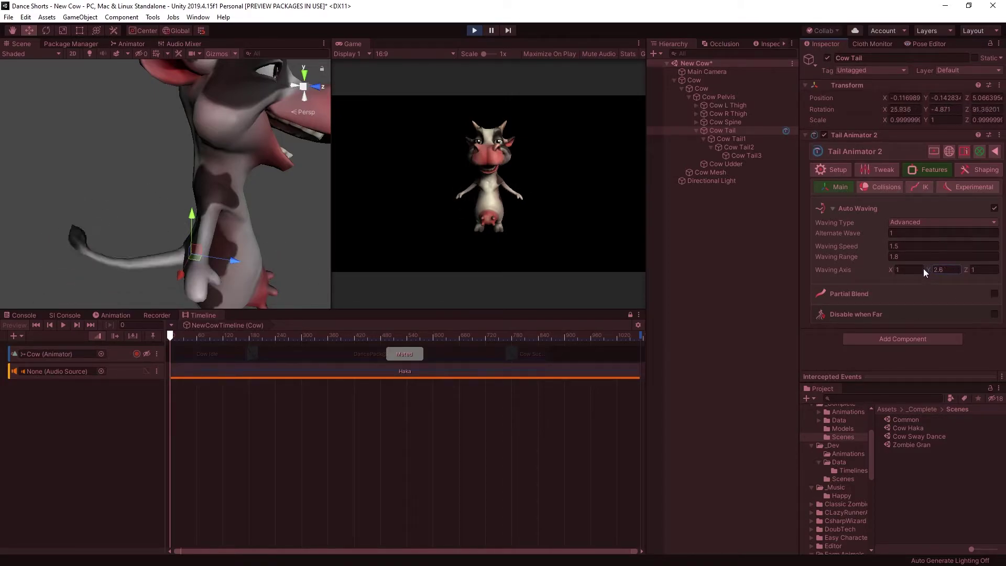
mouse_move(891, 268)
left_mouse_down()
mouse_move(863, 268)
mouse_move(896, 268)
left_mouse_up()
left_click_drag(928, 268, 970, 260)
- Unmute the Cow animator track outside Play mode and run the scene again to test the tail with the dance clips
left_click(126, 354)
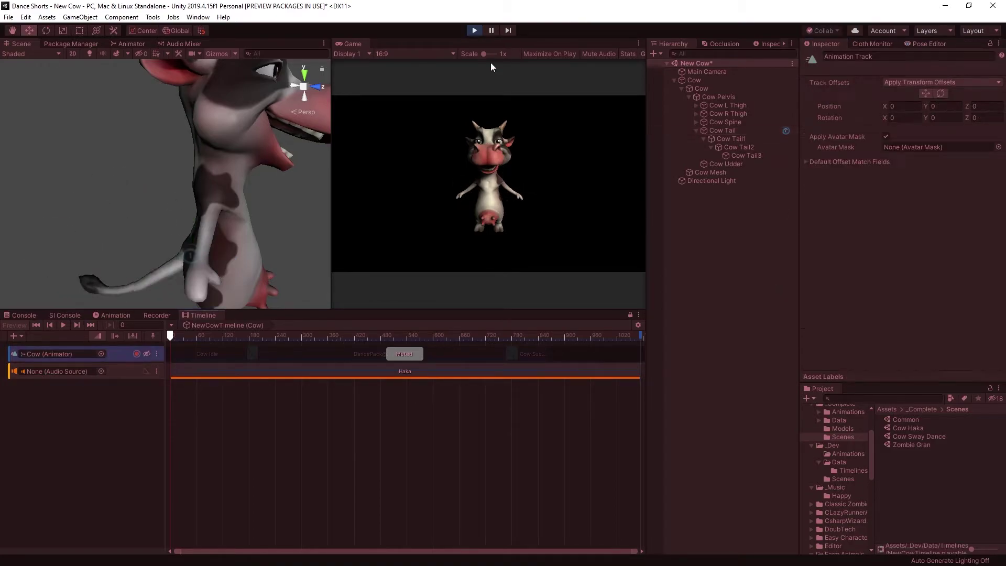
left_click(478, 31)
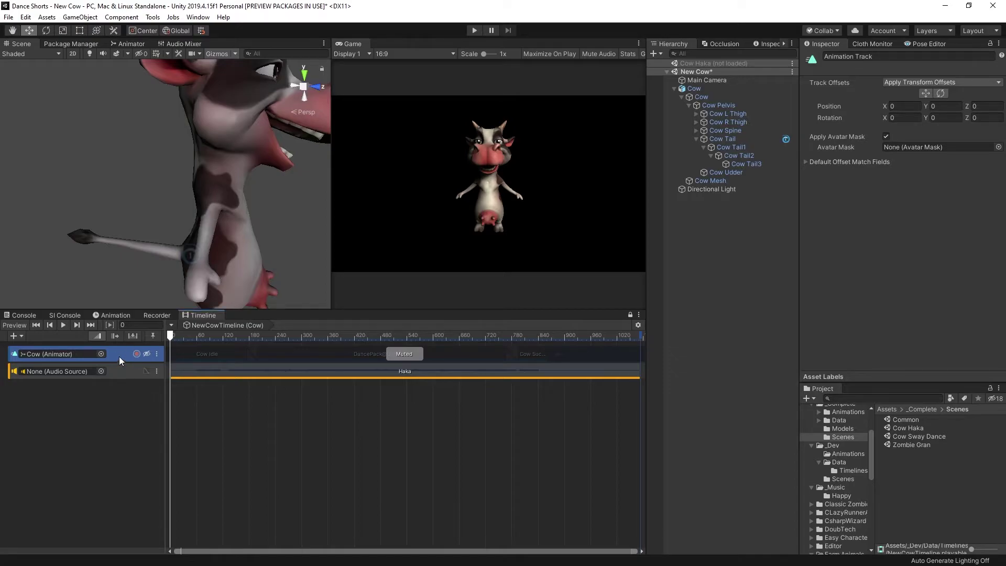
key("m")
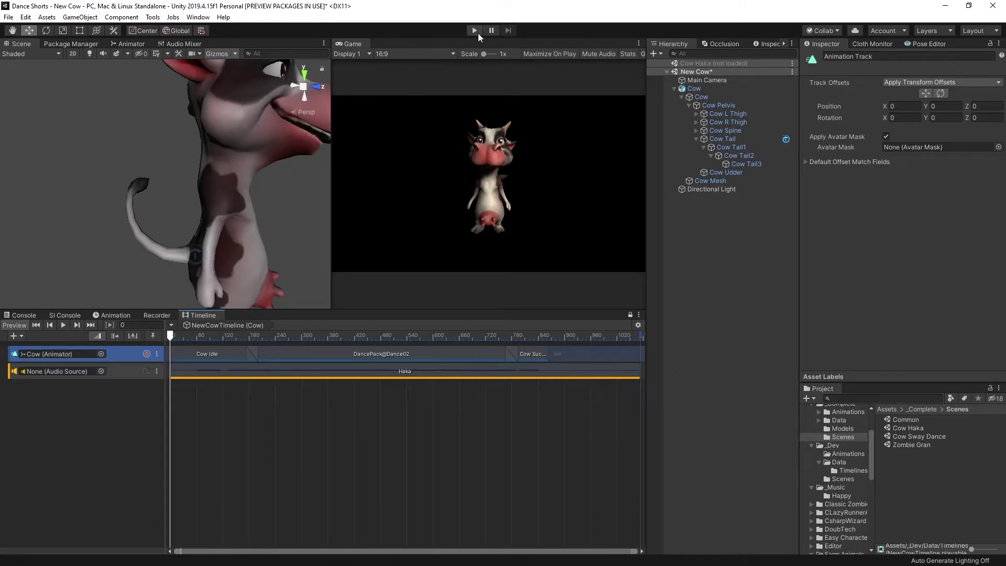
left_click(473, 31)
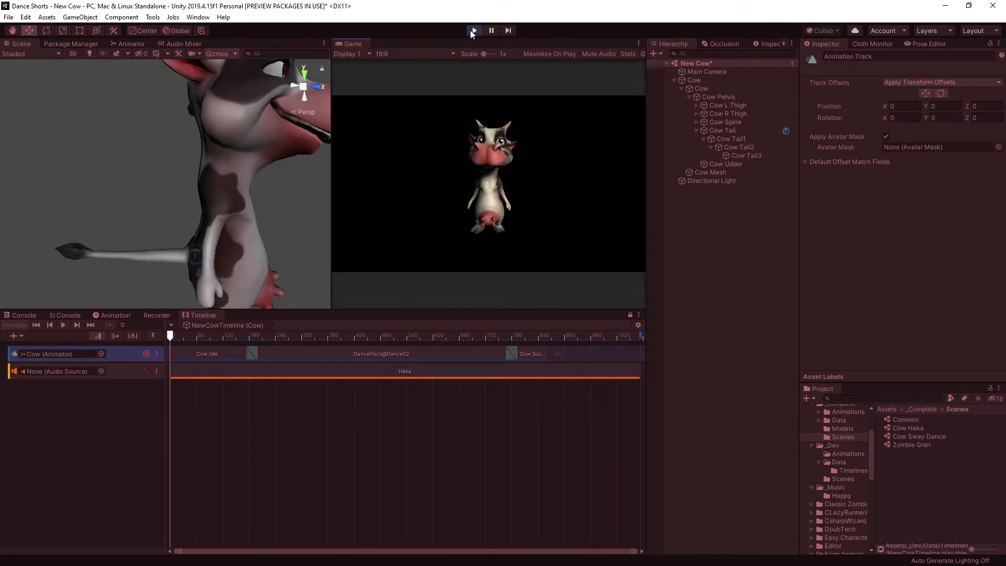
left_click(473, 31)
- Search the project for "magica t:prefab" and add the MagicaPhysicsManager prefab to the New Cow scene
left_click(884, 398)
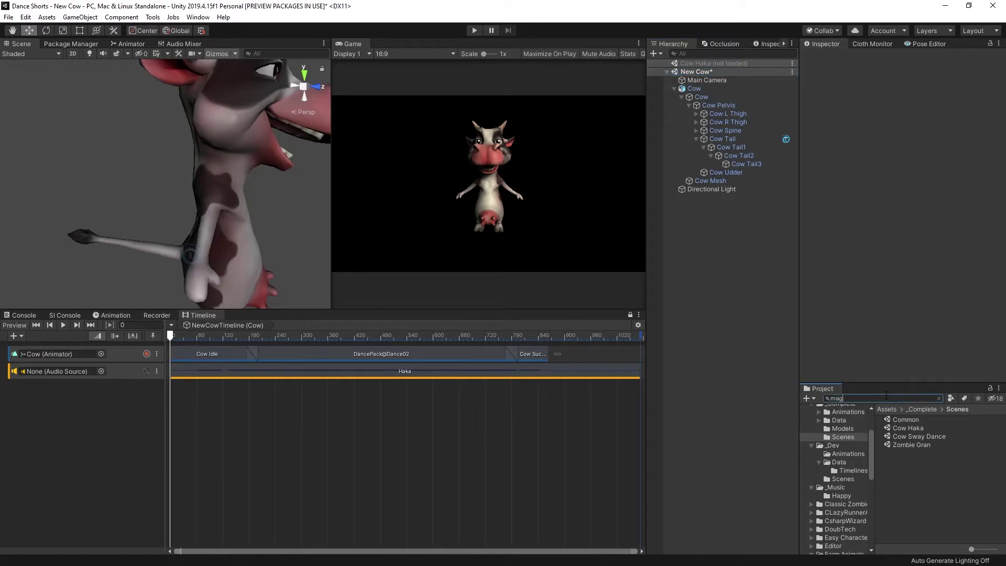
type("magica")
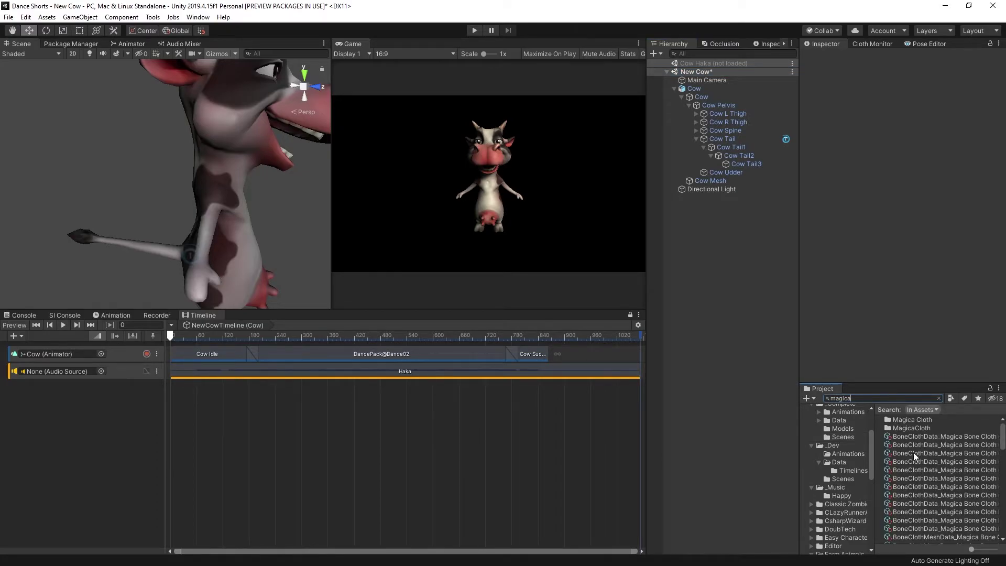
scroll(912, 454, "down", 10)
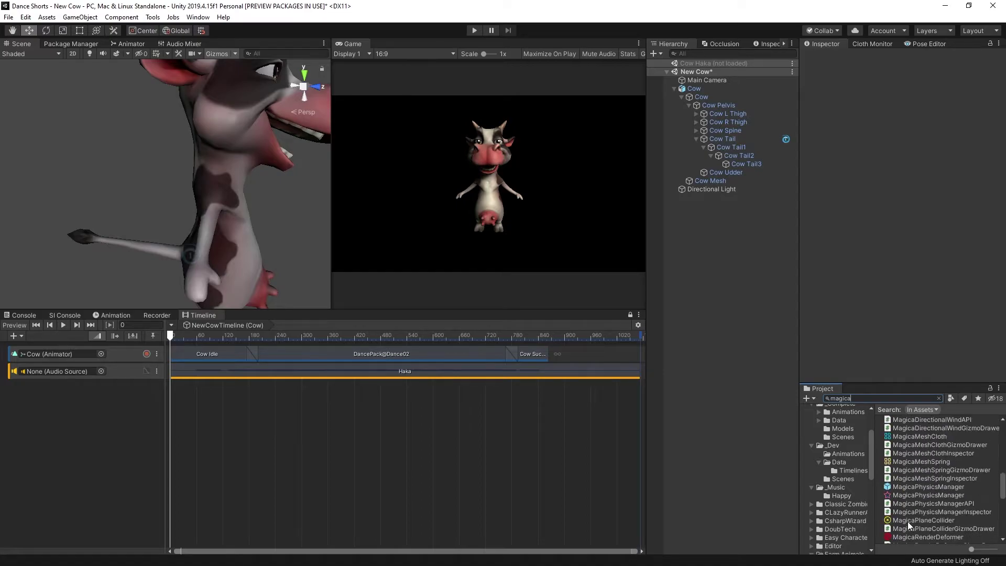
scroll(910, 451, "down", 5)
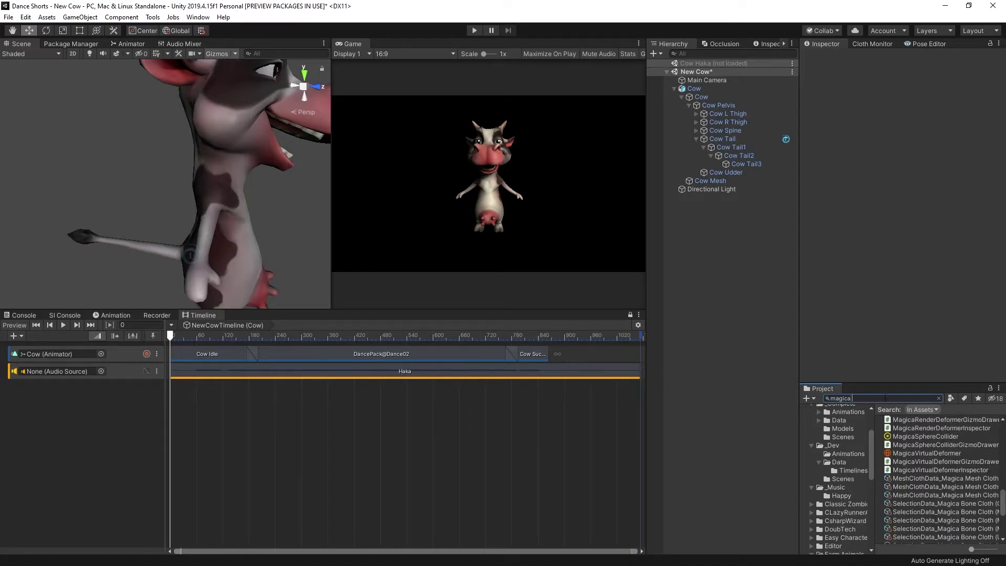
type("t:prefab")
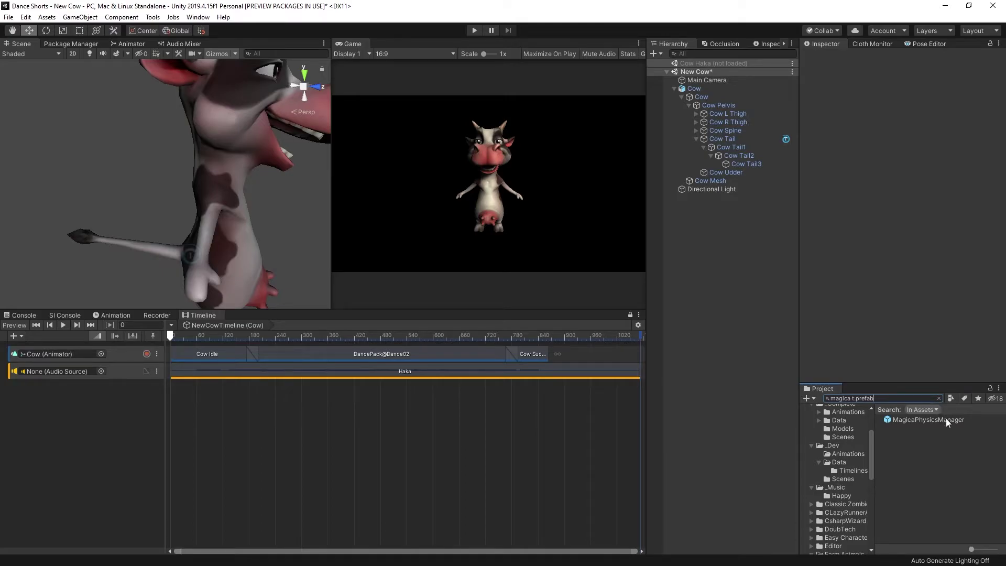
left_click_drag(927, 419, 711, 74)
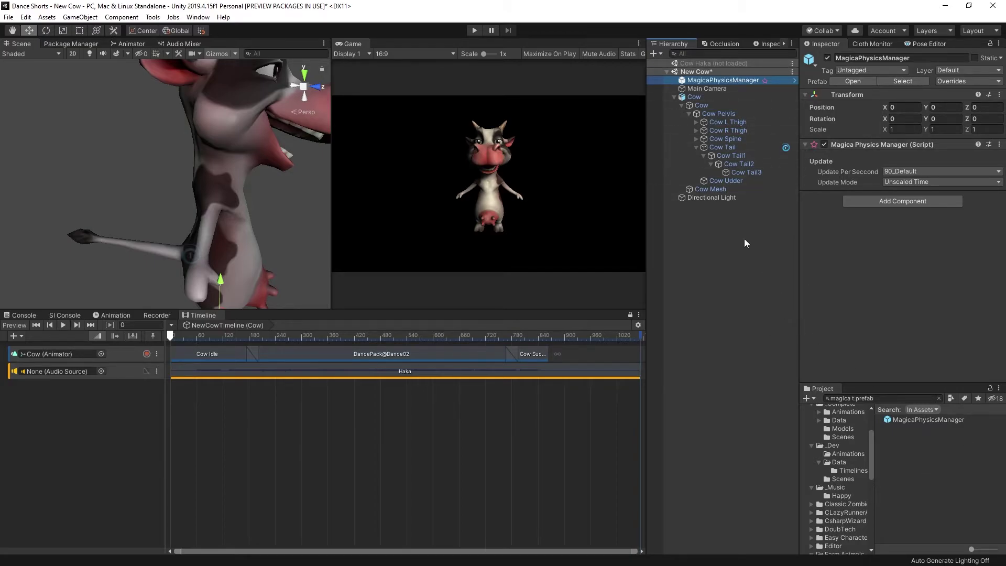
- Expand the cow's bone hierarchy from Cow Spine through Cow Neck and Cow Head down to Cow R Ear's child bone
left_click(696, 138)
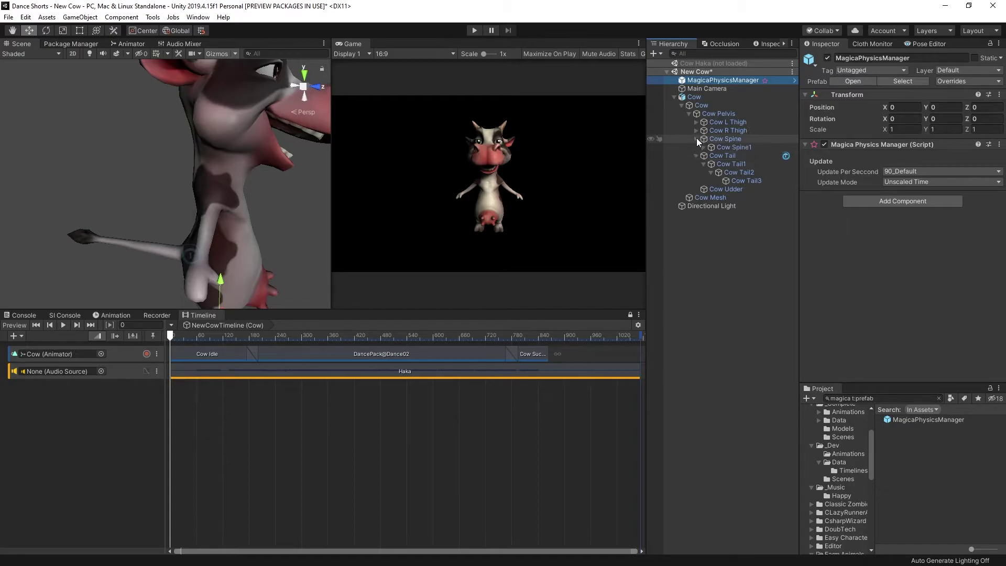
left_click(703, 147)
left_click(710, 155)
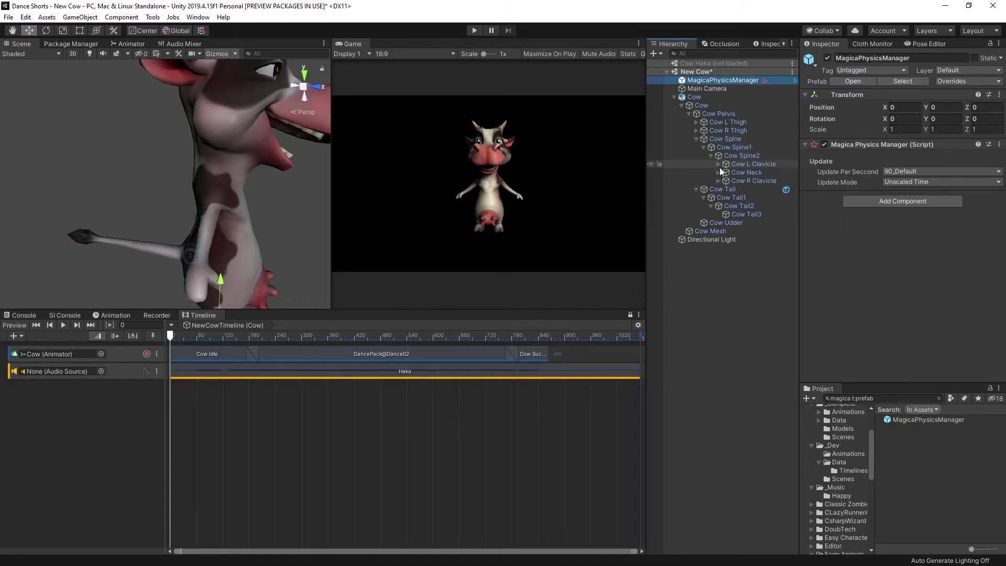
left_click(718, 172)
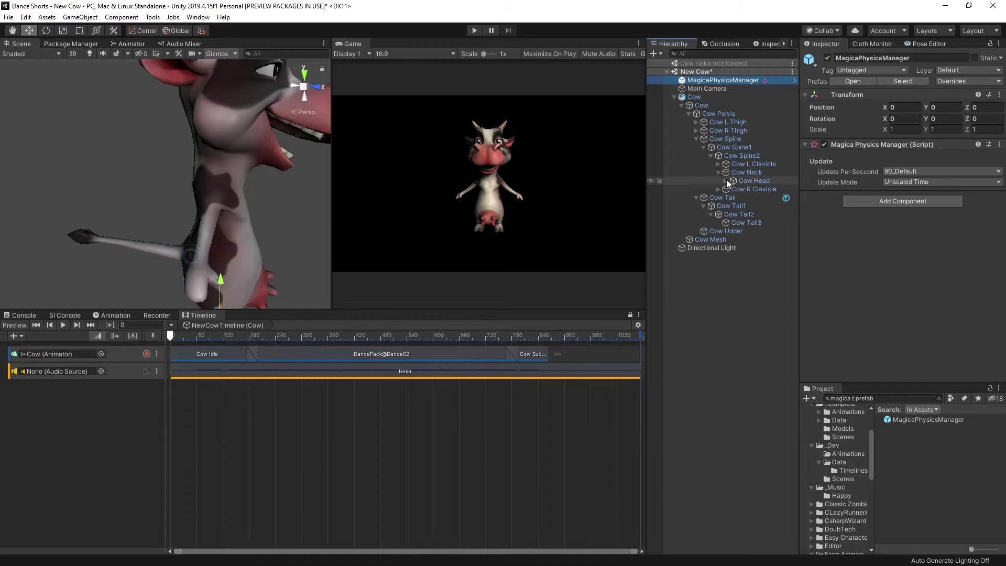
left_click(726, 180)
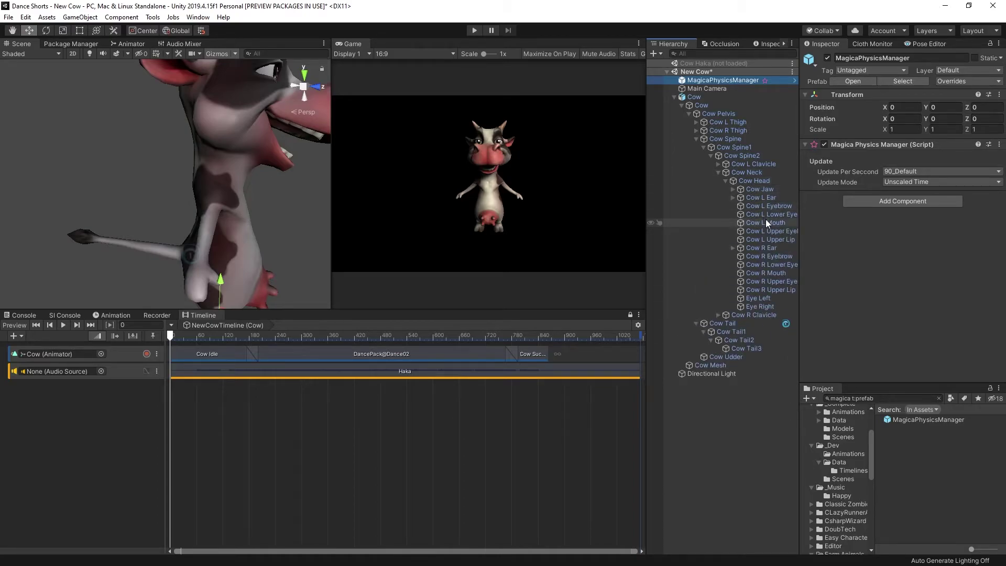
left_click(730, 249)
left_click(732, 248)
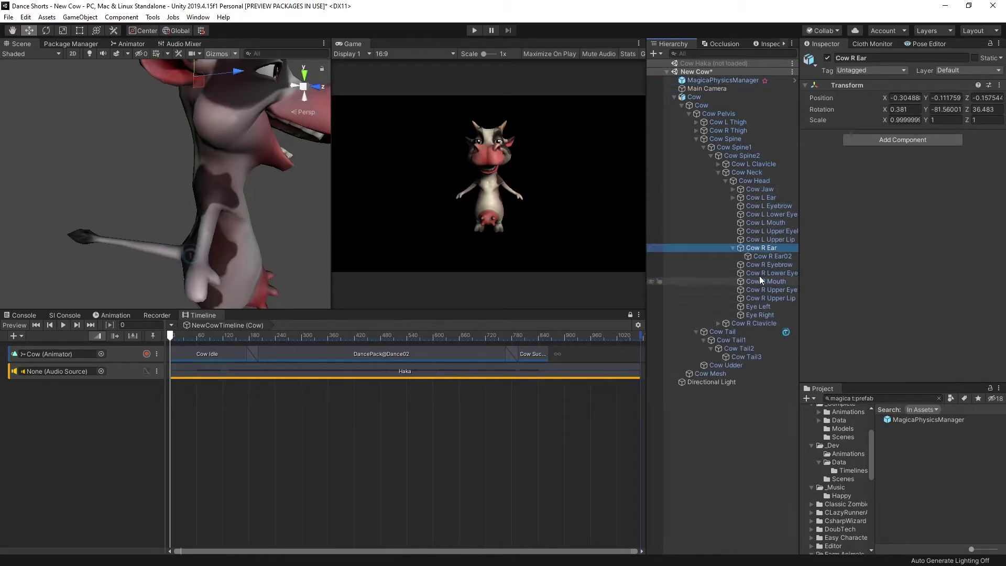
- Create a Magica Bone Cloth object under the root Cow object
left_click(693, 99)
right_click(693, 99)
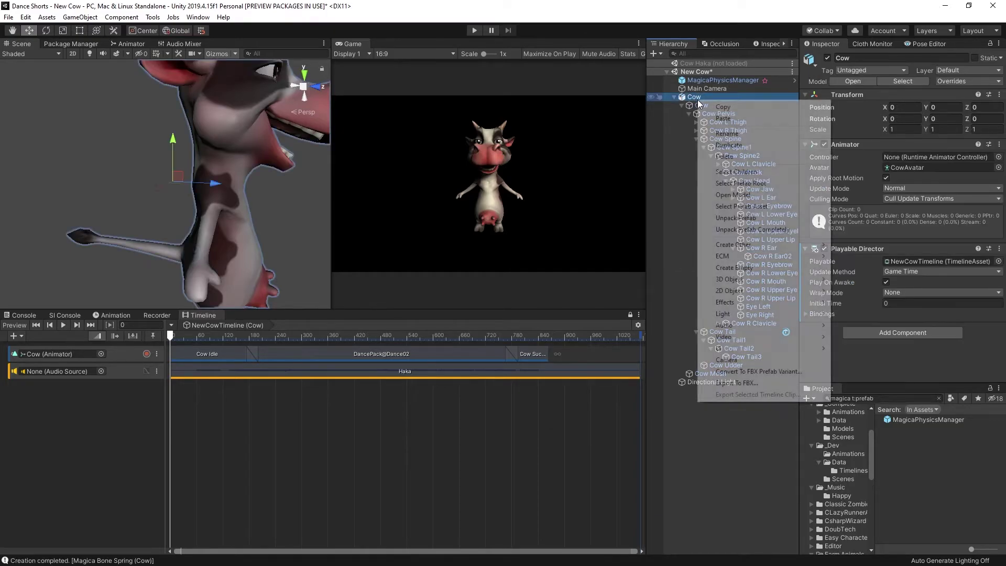
mouse_move(746, 245)
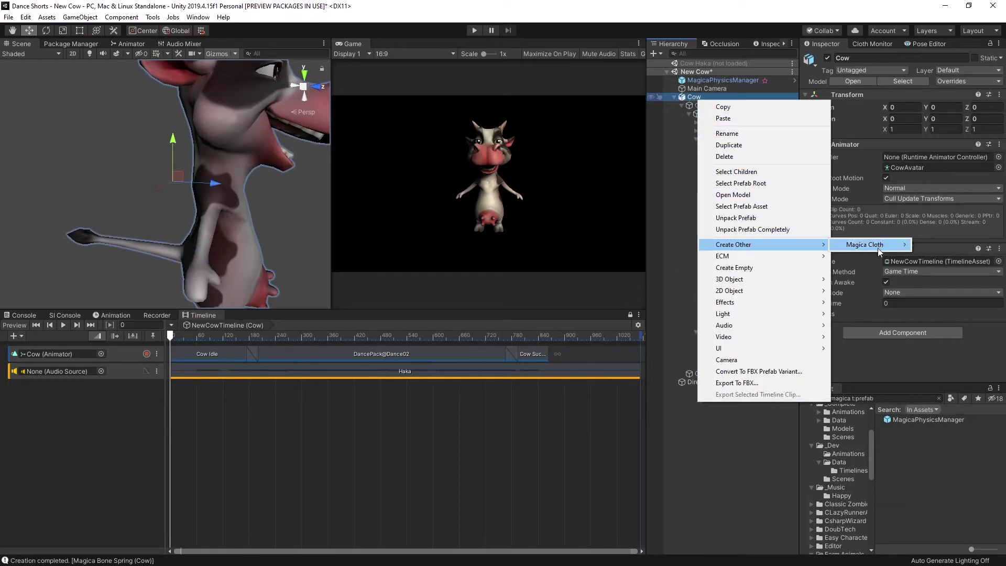
mouse_move(877, 247)
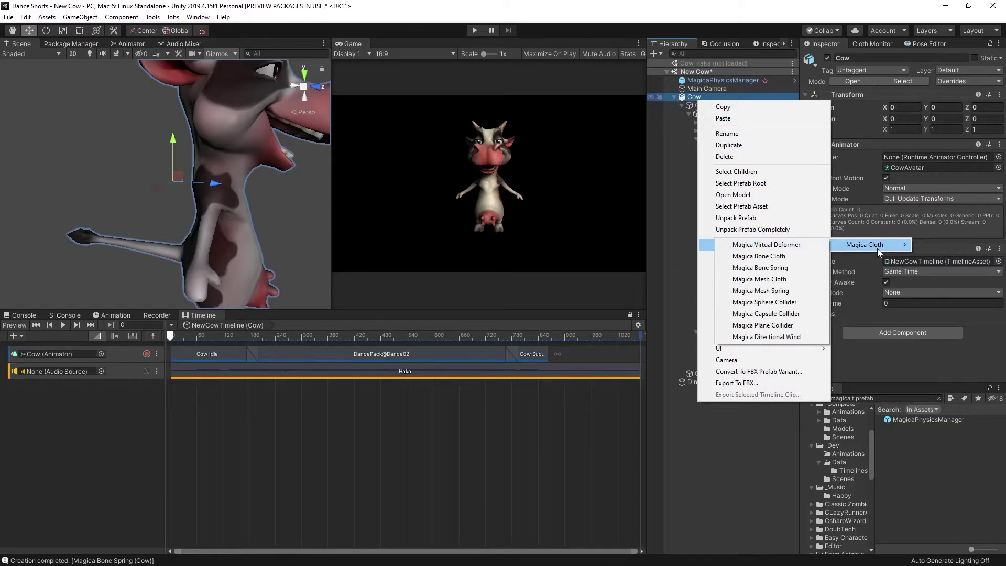
left_click(793, 258)
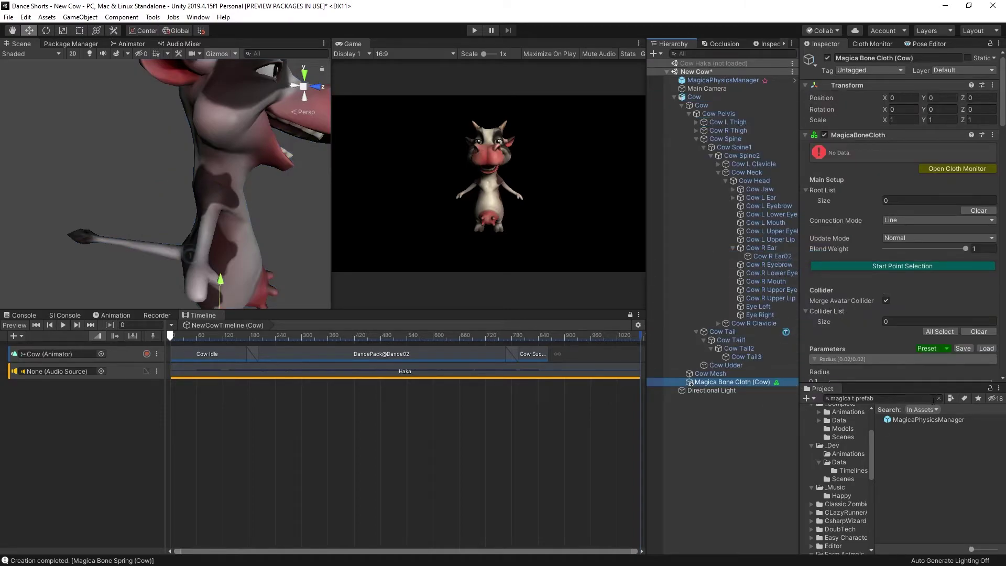
- Set the Magica Bone Cloth's Root List size to 2 and assign Cow R Ear and Cow L Ear to it
left_click_drag(762, 250, 896, 204)
left_click(898, 201)
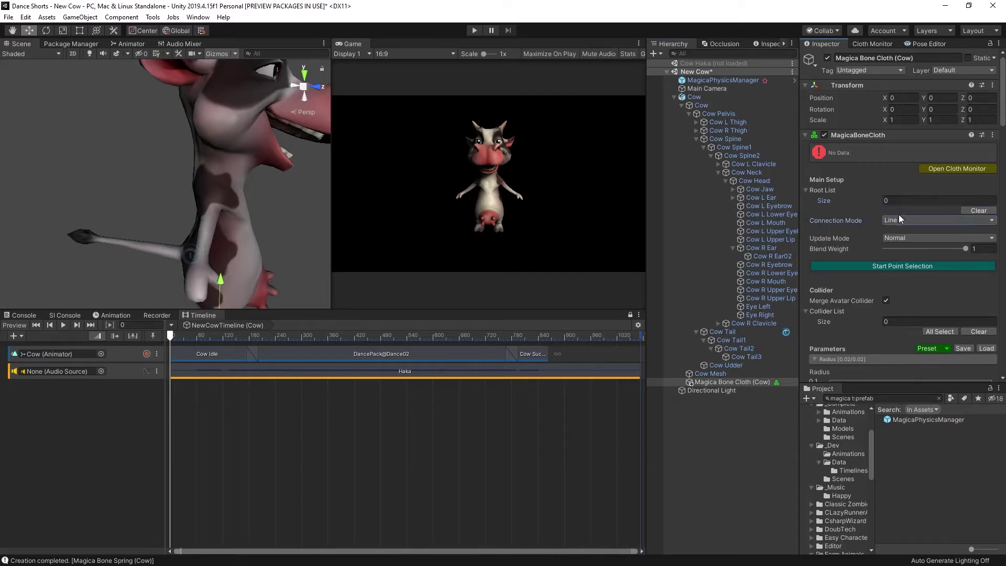
type("2")
key("Return")
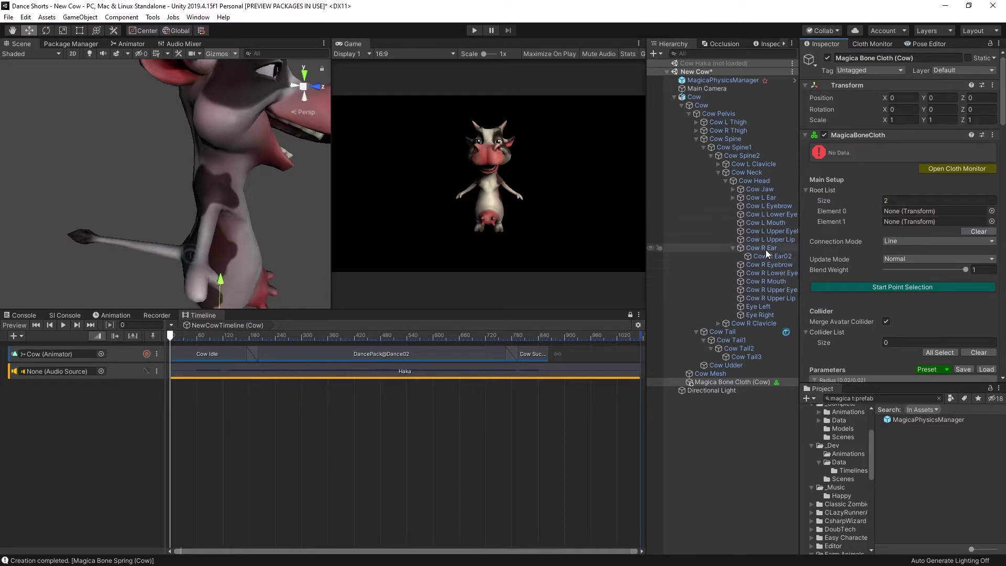
left_click_drag(765, 249, 898, 212)
left_click_drag(762, 197, 919, 220)
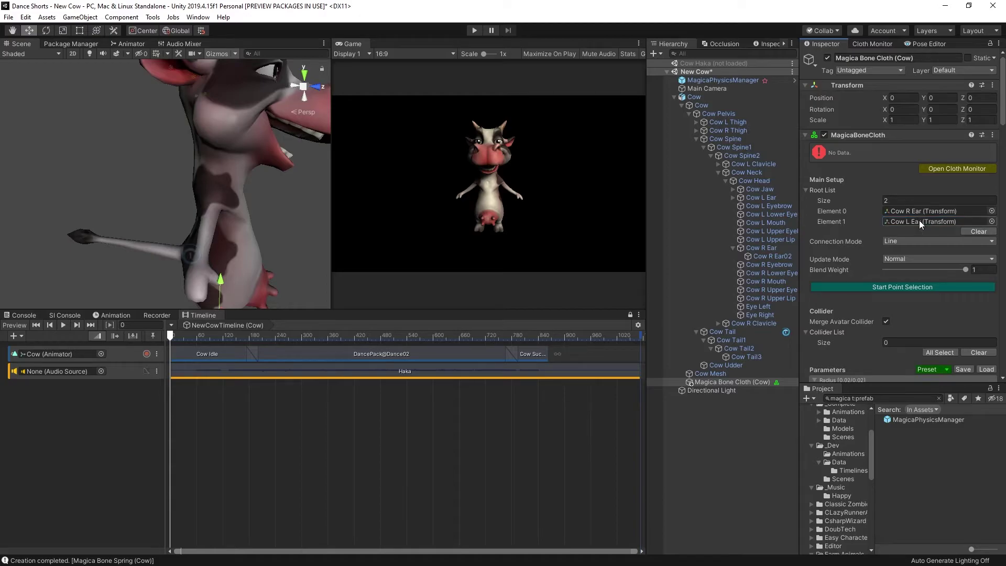
- Complete the bone cloth's point selection with the ear bases as fixed points and the ear tips as move points
left_click(899, 285)
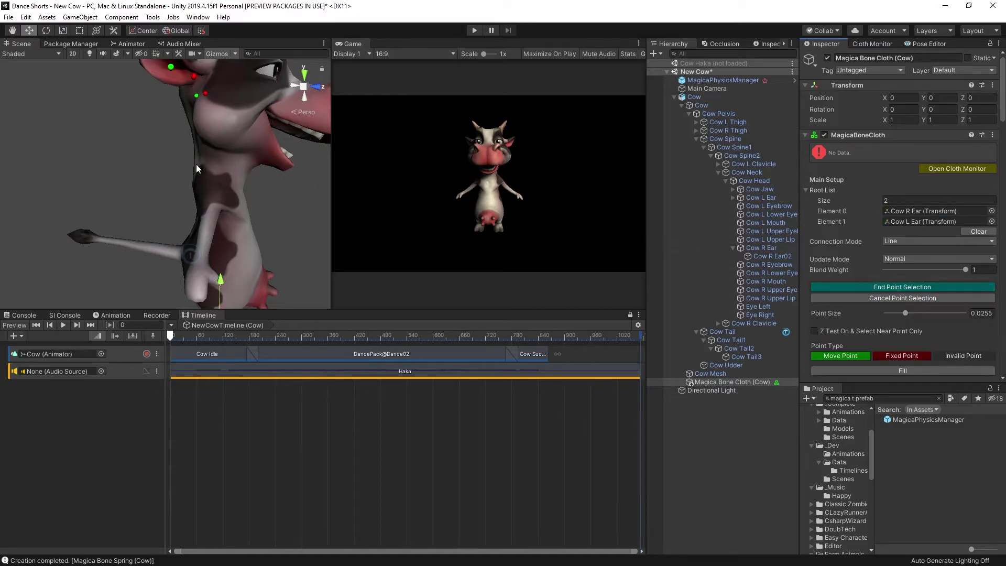
left_click_drag(212, 220, 361, 274, "alt")
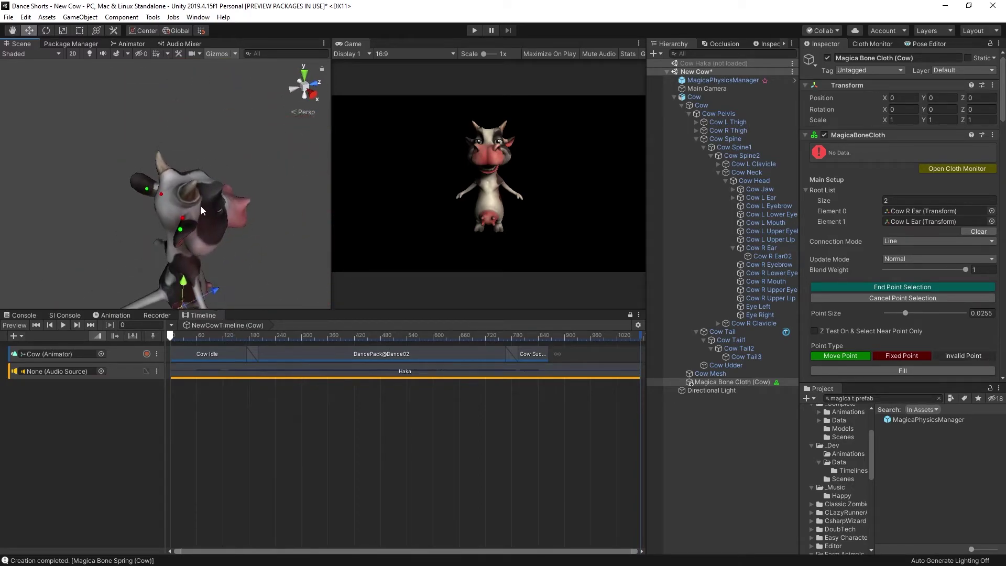
left_click(160, 194)
left_click(890, 287)
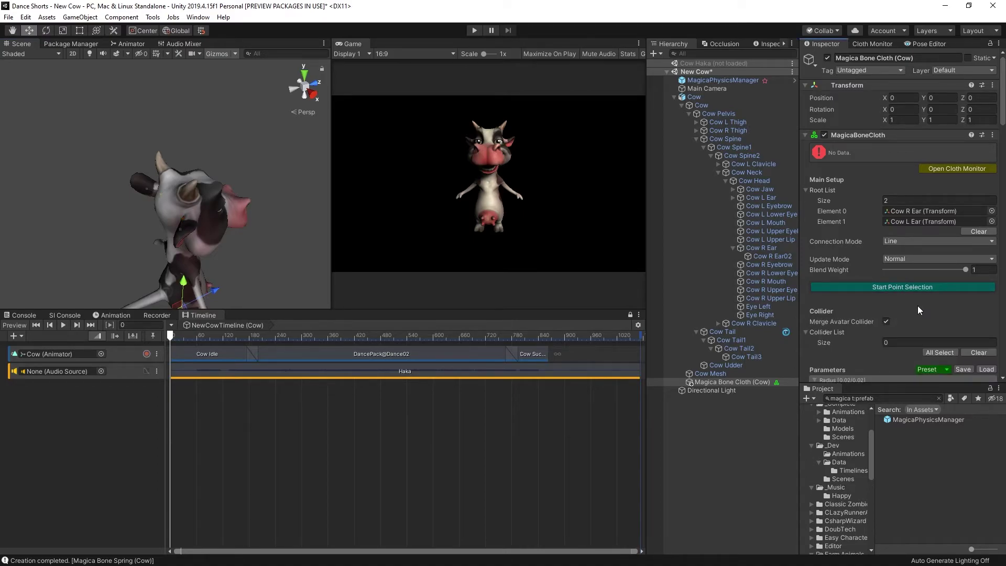
- Set the bone cloth's Radius to about 0.0109 at the start and 0.0374 at the end, and its Mass start to 5.7
scroll(916, 306, "down", 9)
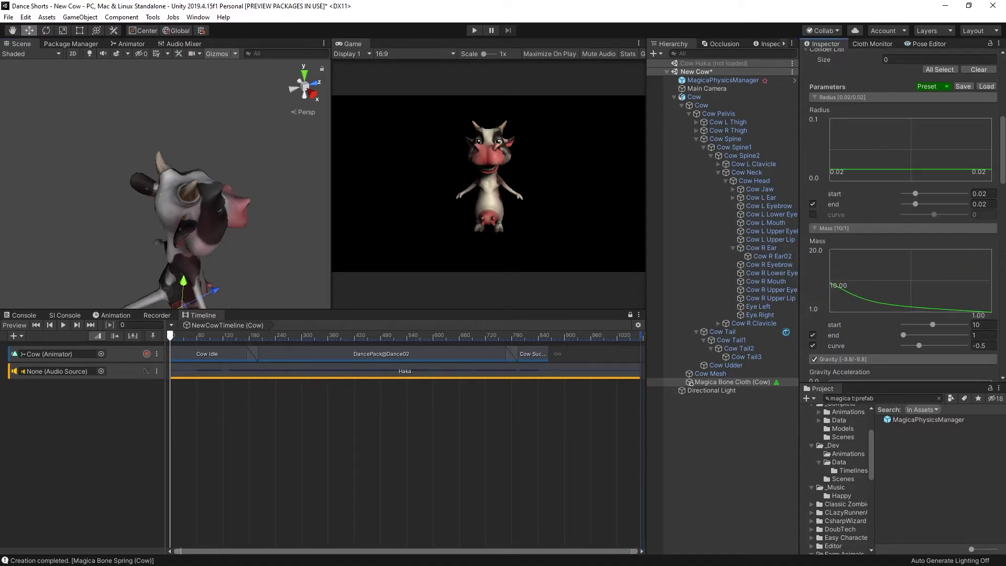
mouse_move(916, 204)
left_mouse_down()
mouse_move(925, 203)
mouse_move(909, 193)
mouse_move(926, 203)
left_mouse_up()
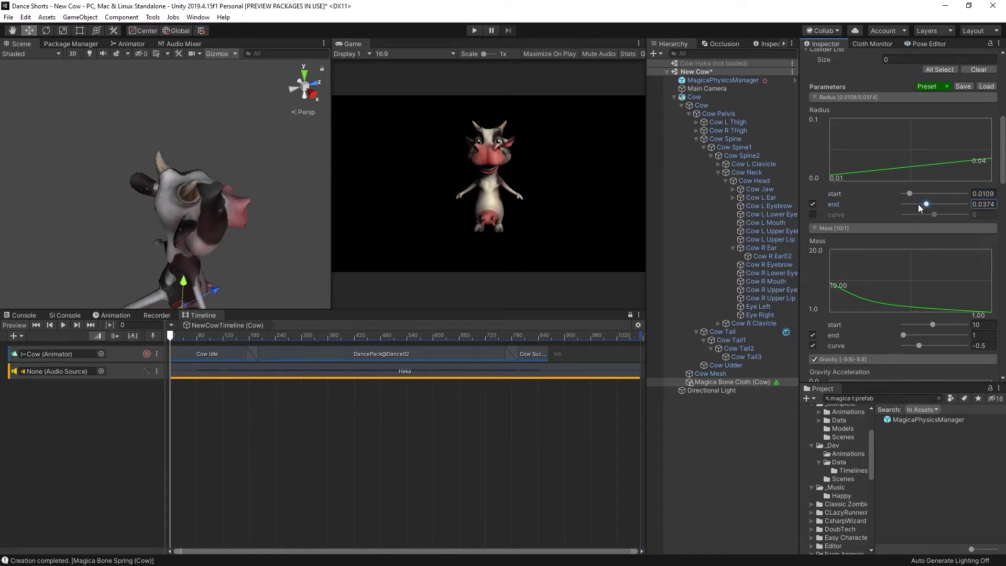
left_click_drag(933, 325, 918, 325)
- Assign Cow Head as the World Influence target and set Movement Influence to about 0.296 at the start and 0.648 at the end
scroll(875, 315, "down", 5)
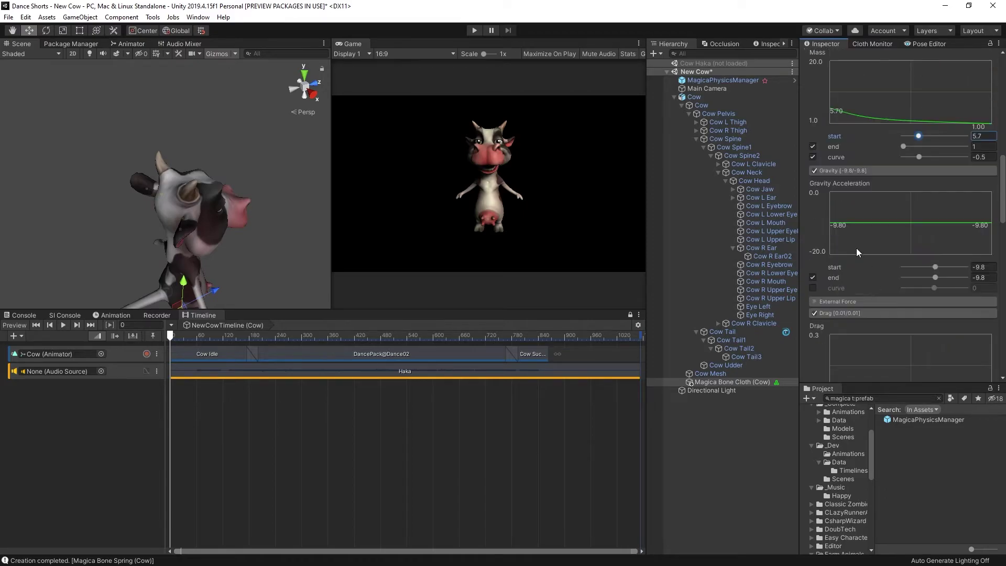
scroll(860, 195, "down", 4)
scroll(890, 232, "down", 6)
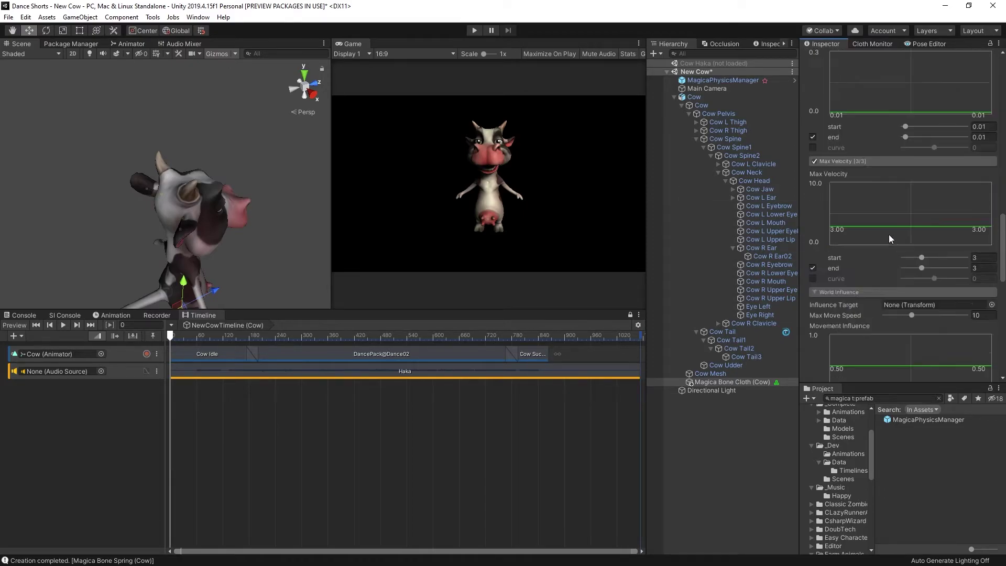
scroll(887, 235, "down", 10)
left_click_drag(754, 180, 932, 116)
left_click(812, 231)
mouse_move(934, 231)
left_mouse_down()
mouse_move(947, 231)
mouse_move(921, 220)
left_mouse_up()
left_click_drag(946, 230, 944, 230)
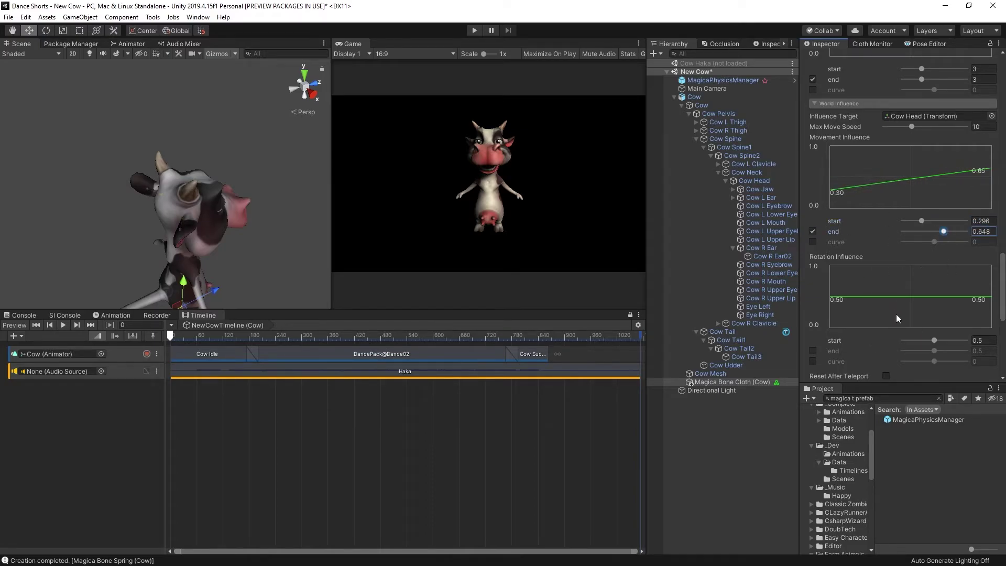
- Enable a separate end value for the bone cloth's Rotation Influence and adjust its curve and the parameter sliders below it
left_click(812, 350)
mouse_move(934, 340)
left_mouse_down()
mouse_move(919, 340)
mouse_move(938, 351)
left_mouse_up()
scroll(868, 336, "down", 6)
left_click_drag(923, 268, 911, 289)
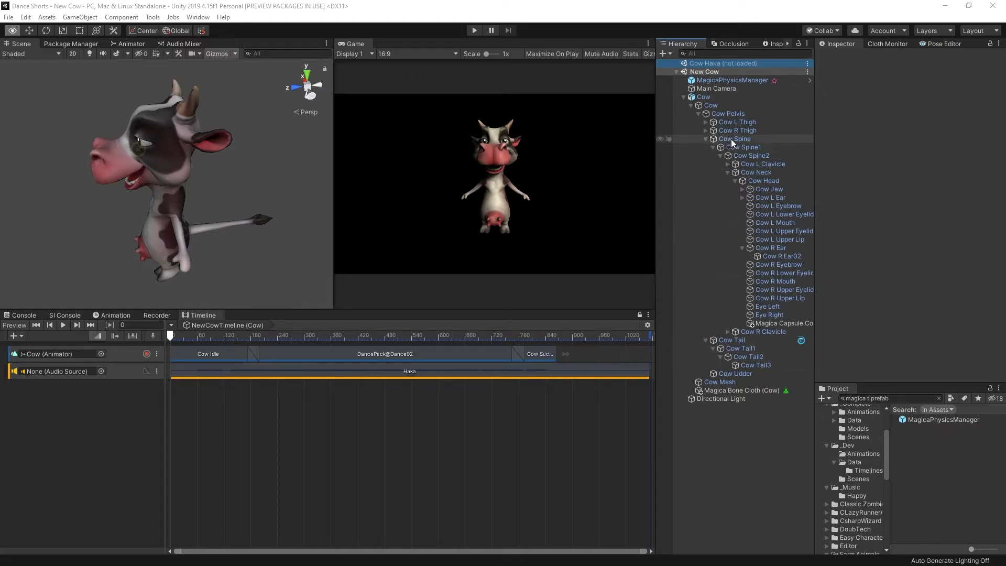
- Add a Magica Bone Spring object to the root Cow object
left_click(706, 100)
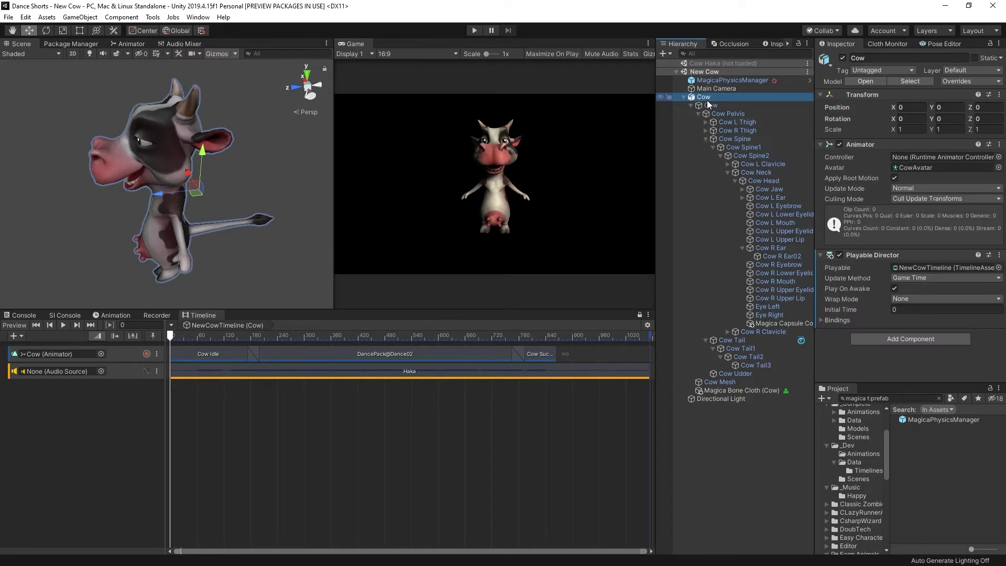
right_click(706, 97)
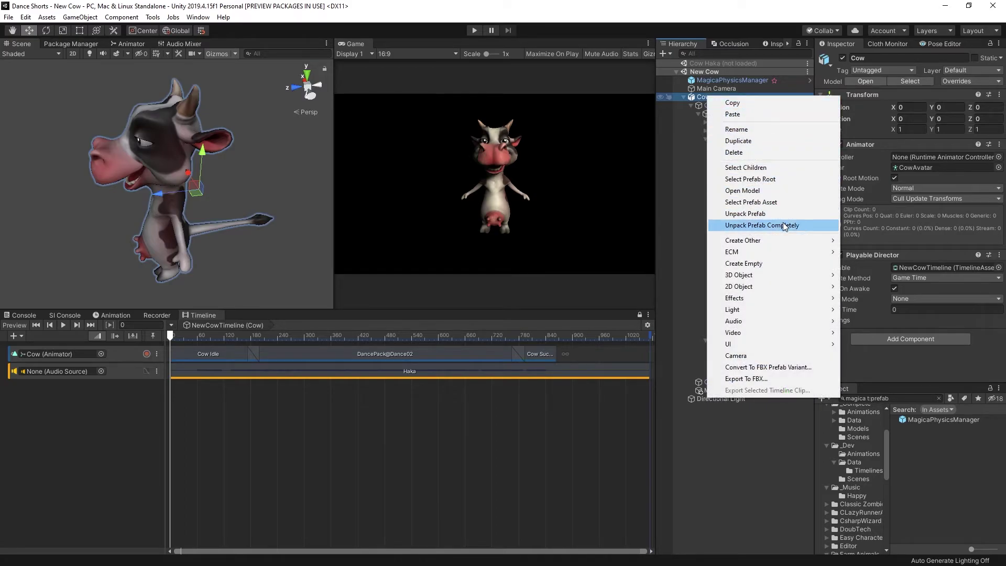
mouse_move(782, 240)
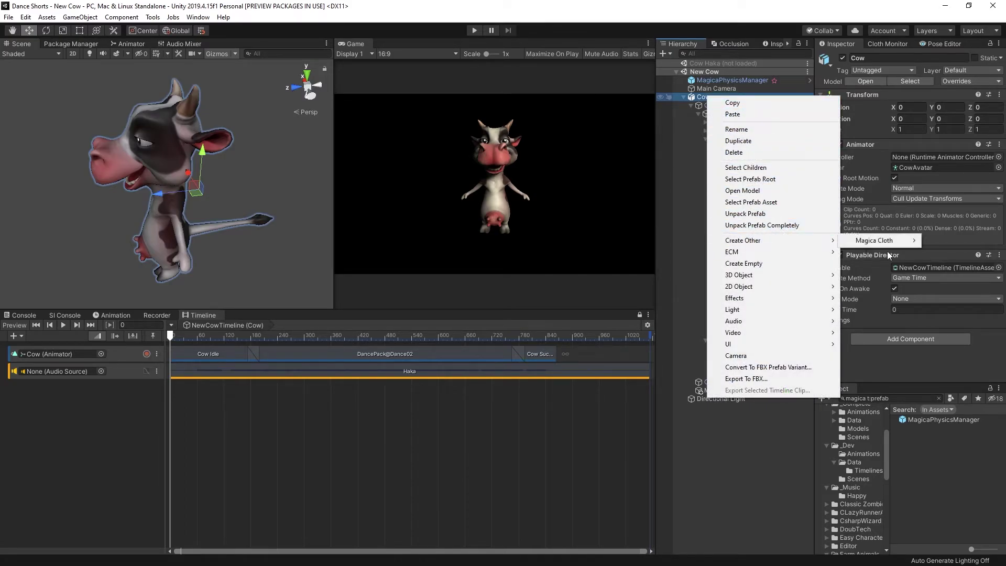
mouse_move(896, 242)
left_click(774, 265)
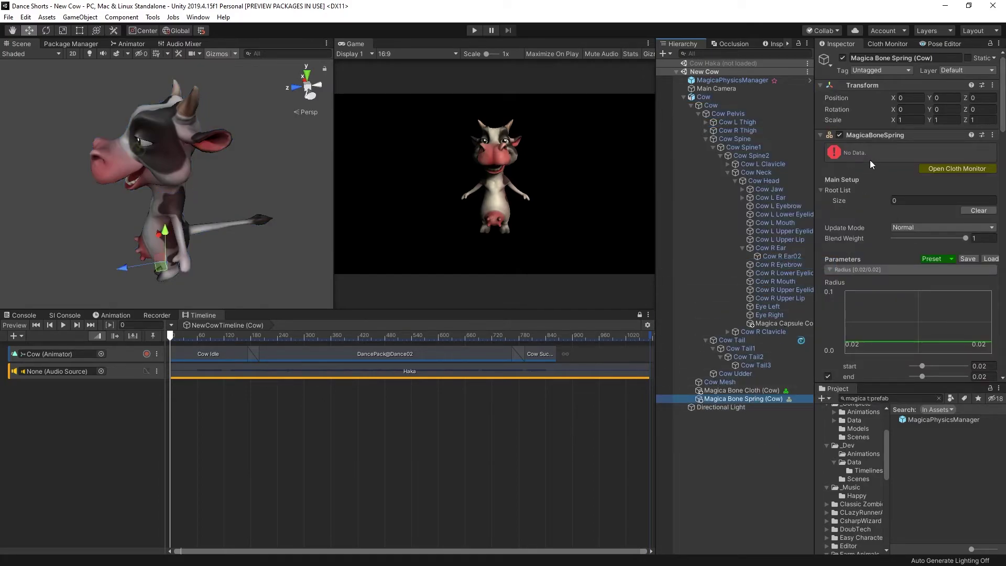
- Set the bone spring's Root List size to 1 and assign Cow Udder as its element
left_click(900, 199)
type("1")
key("Return")
left_click_drag(734, 373, 927, 211)
- Set the bone spring's Radius to 0.089 at the start and 0.075 at the end, and its Drag to 0.11 at both ends
scroll(890, 246, "down", 3)
left_click_drag(919, 281, 755, 230)
type("0.075")
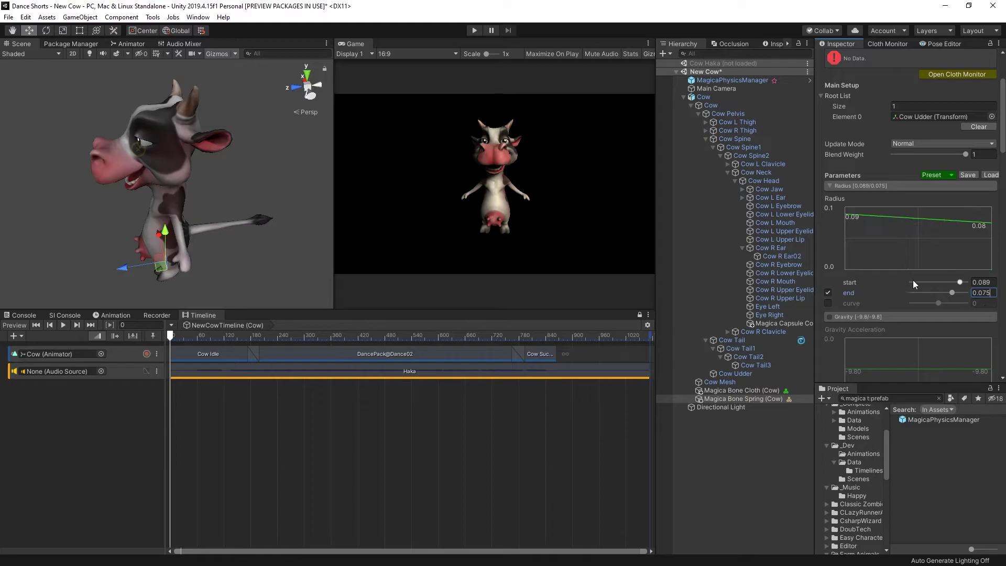
scroll(885, 289, "down", 3)
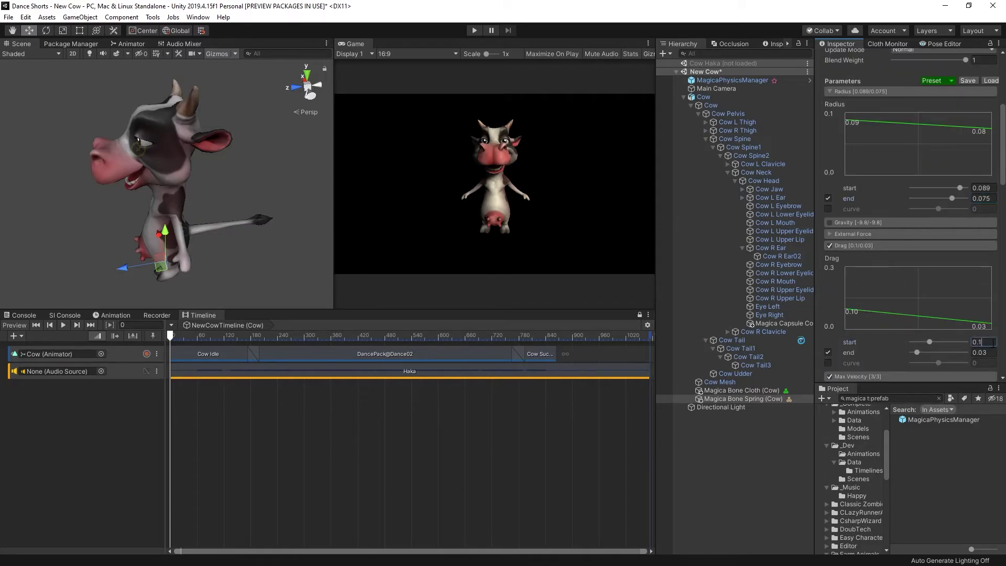
scroll(885, 289, "down", 3)
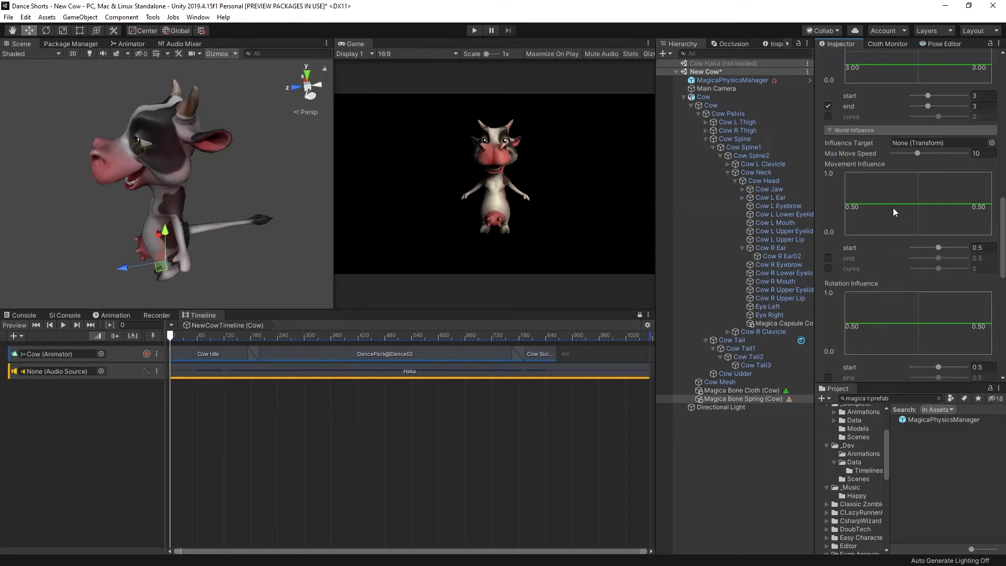
- Assign Cow as the bone spring's World Influence target and adjust Movement Influence with a separate end value
left_click(712, 105)
left_click(774, 401)
scroll(909, 312, "down", 17)
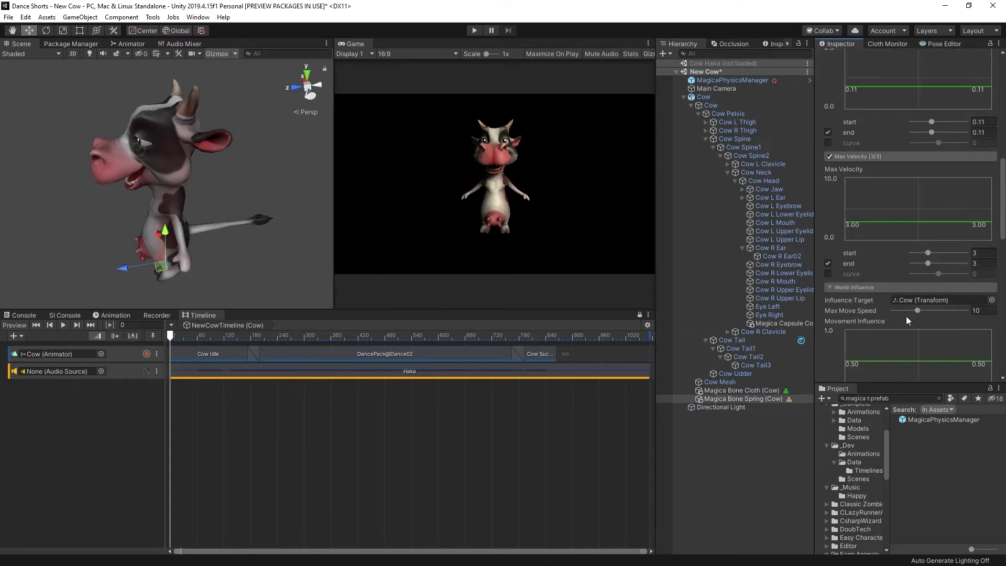
left_click(828, 321)
left_click(937, 311)
left_click_drag(938, 321, 967, 308)
- Create the bone spring data with a Spring Power of 0.0128 and test the cow's motion in Play mode
scroll(883, 275, "down", 12)
scroll(894, 309, "down", 3)
left_click_drag(907, 317, 902, 316)
left_click(913, 359)
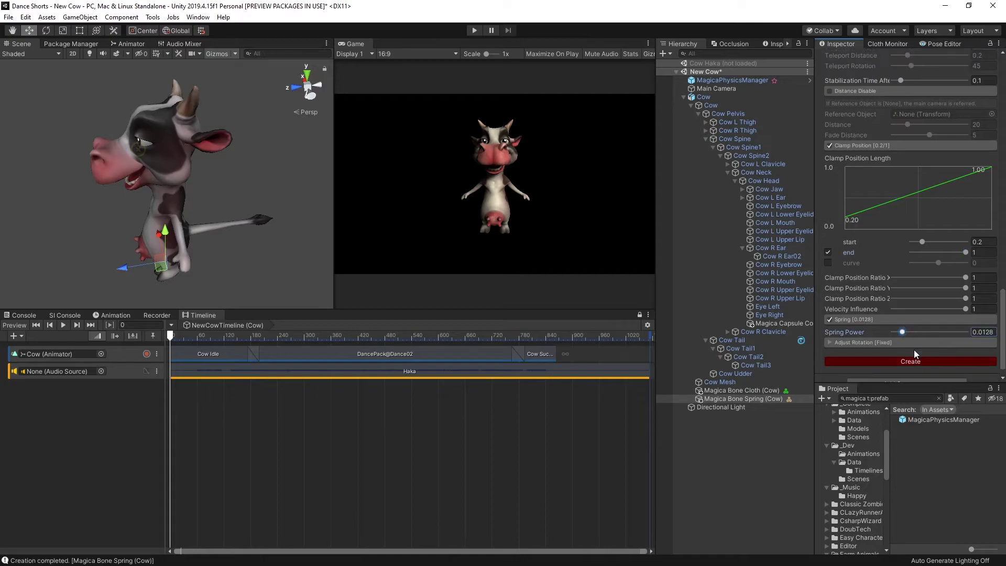
left_click(474, 30)
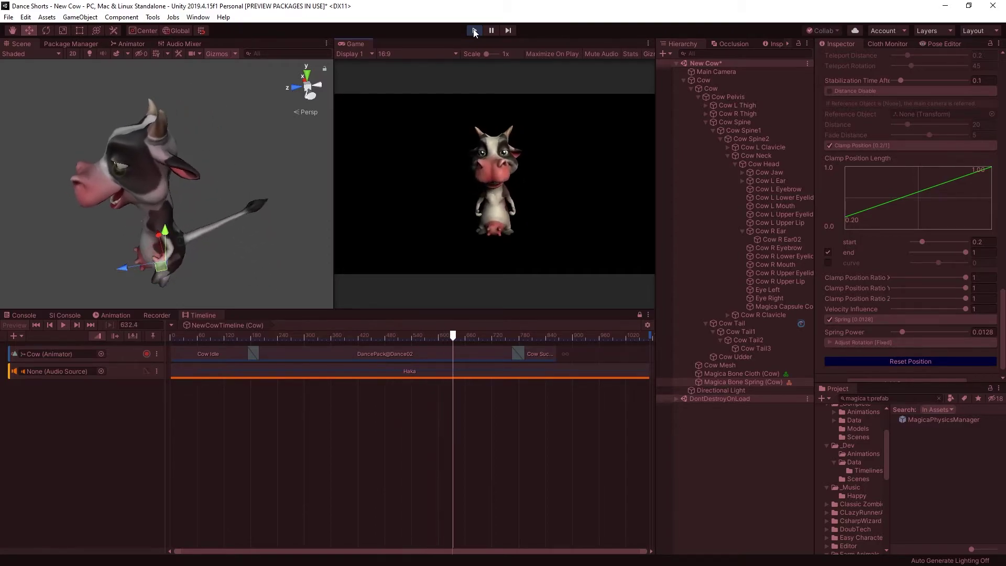
left_click(474, 31)
- Create an empty object in the scene and name it Cow Row
right_click(699, 118)
left_click(753, 241)
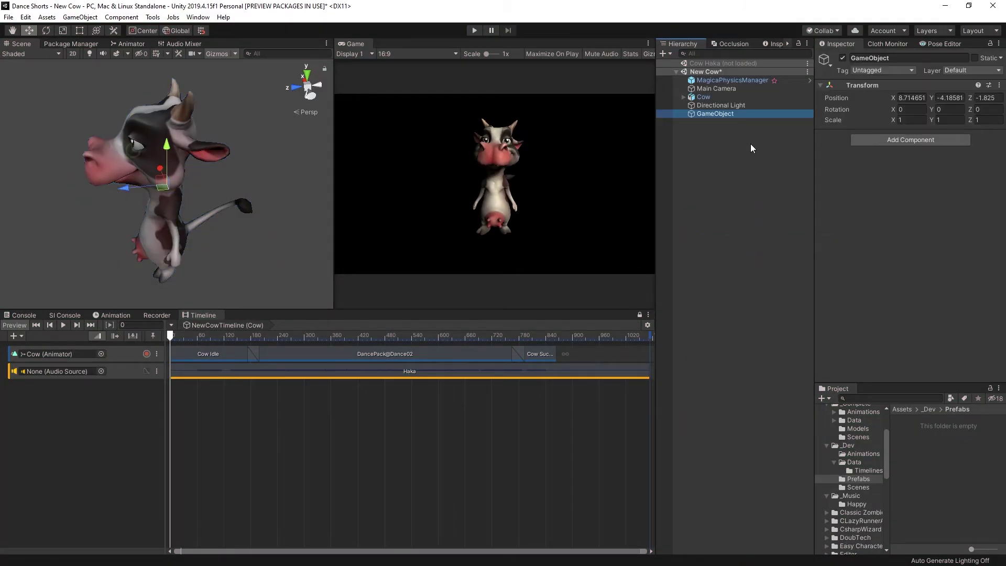
left_click(885, 58)
type("Row")
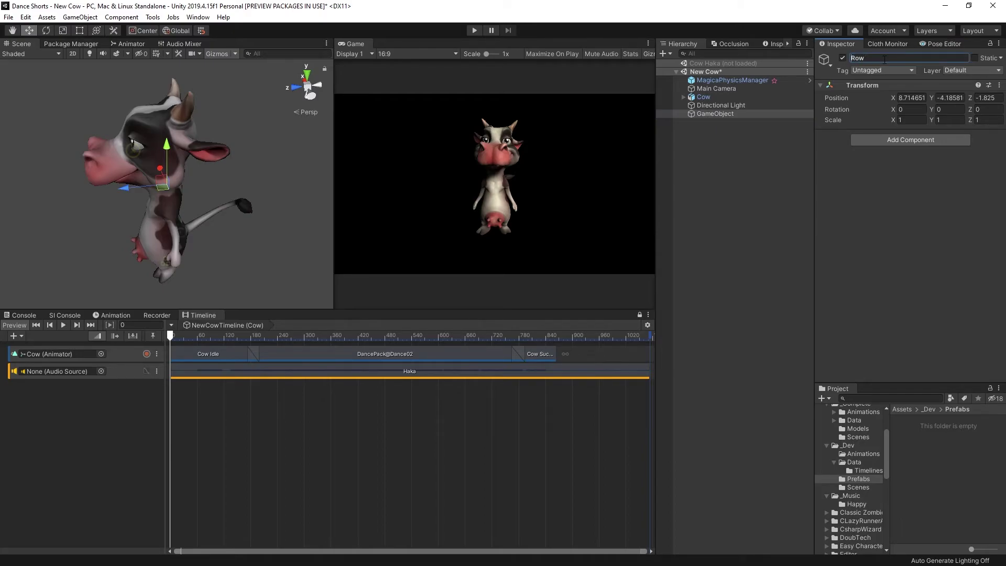
key("Home")
type("Cow")
key("Return")
- Duplicate the Cow object and make the copy a child of Cow Row
left_click(700, 97)
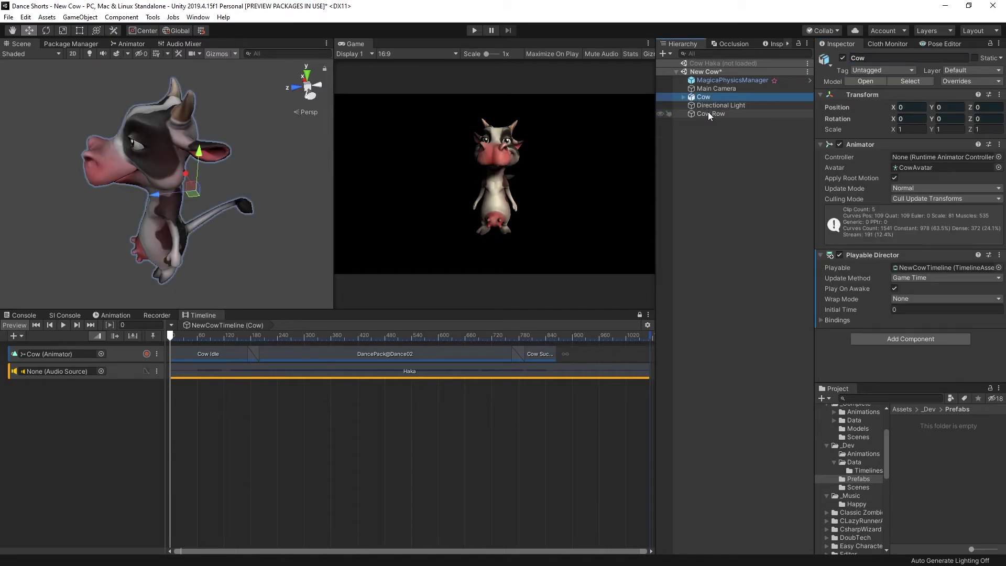
key("ctrl+d")
left_click_drag(708, 129, 711, 112)
- Rename the original Cow object as Lead Cow
left_click(702, 96)
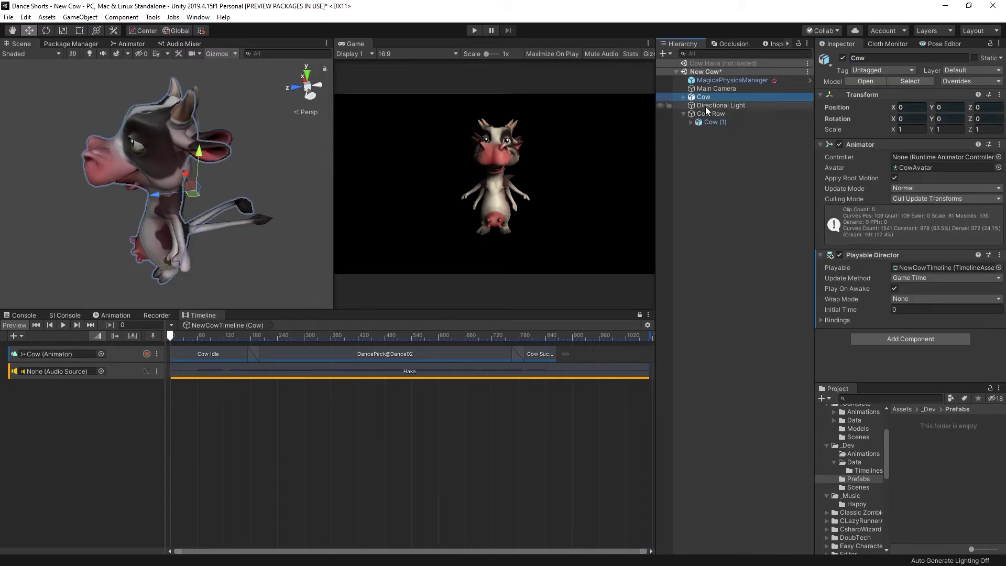
key("F2")
key("Home")
type("Lead")
key("Return")
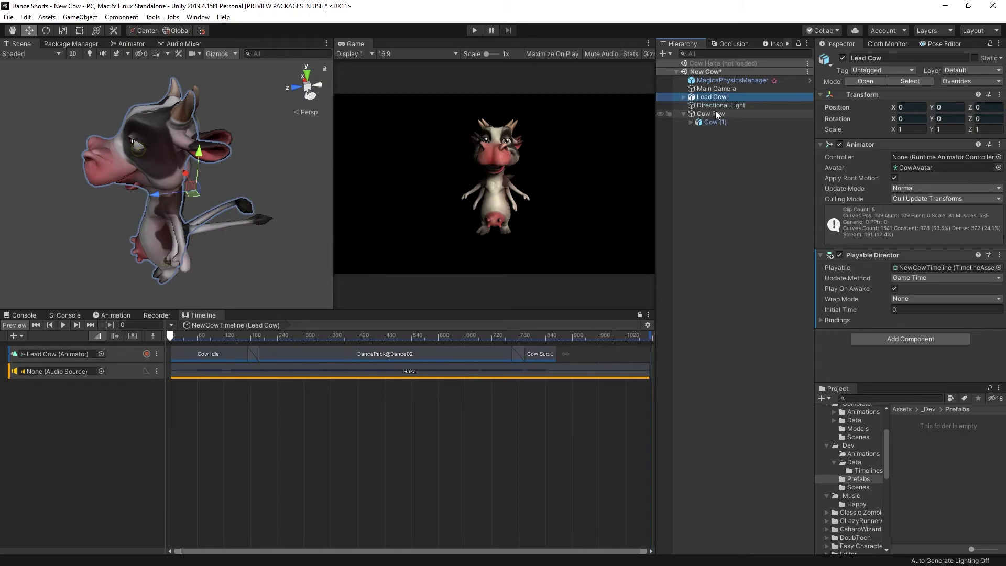
- Rename the copy inside Cow Row as Cow and move it behind and beside Lead Cow, to about X -8.152, Z 0.965
left_click(712, 111)
left_click(717, 122)
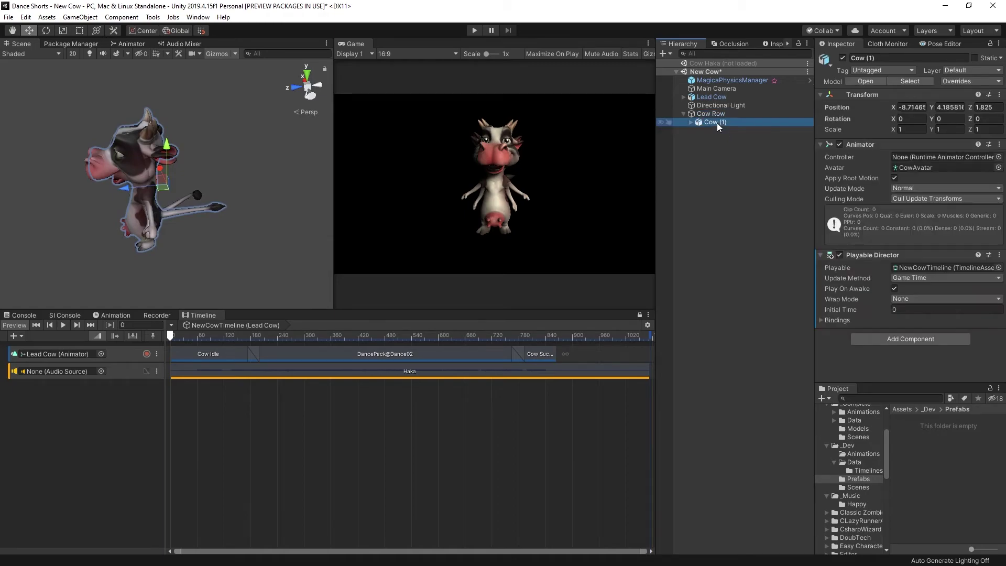
left_click(878, 59)
key("BackSpace")
key("BackSpace")
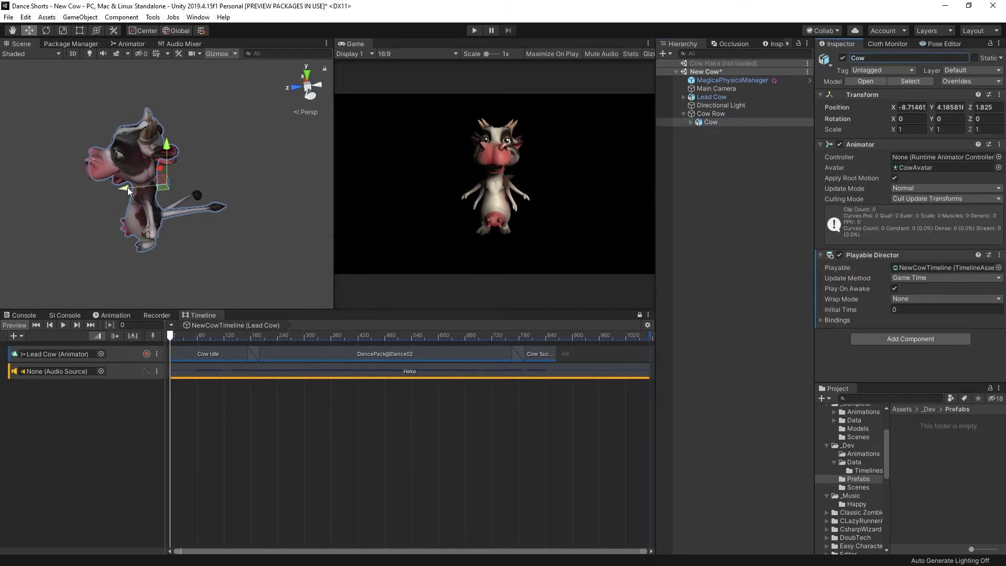
left_click_drag(127, 187, 204, 143)
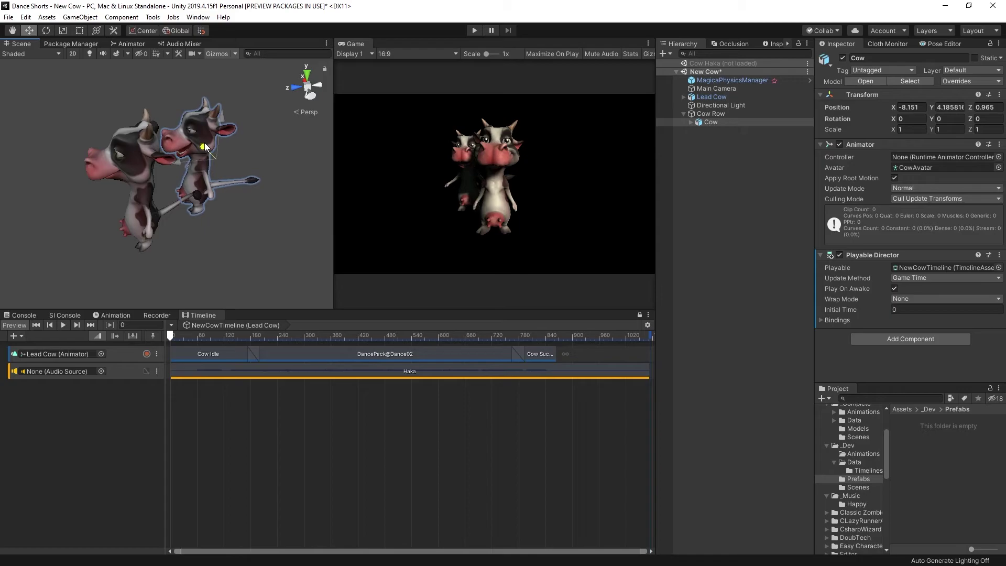
left_click_drag(204, 143, 205, 143)
- Duplicate the row's Cow and move the copy to the other side of Lead Cow, at about X -9.302
left_click(724, 124)
key("ctrl+d")
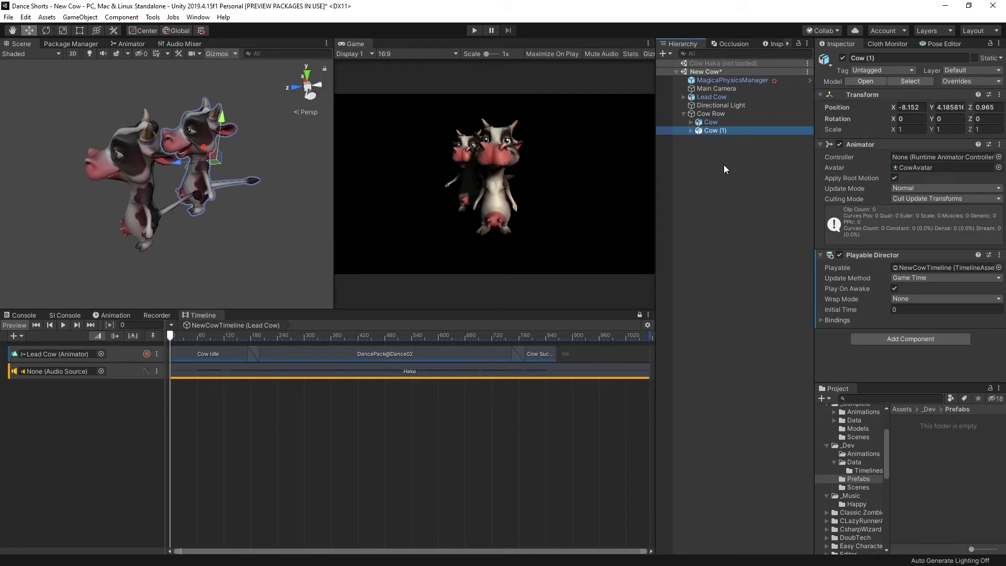
left_click_drag(203, 147, 225, 175)
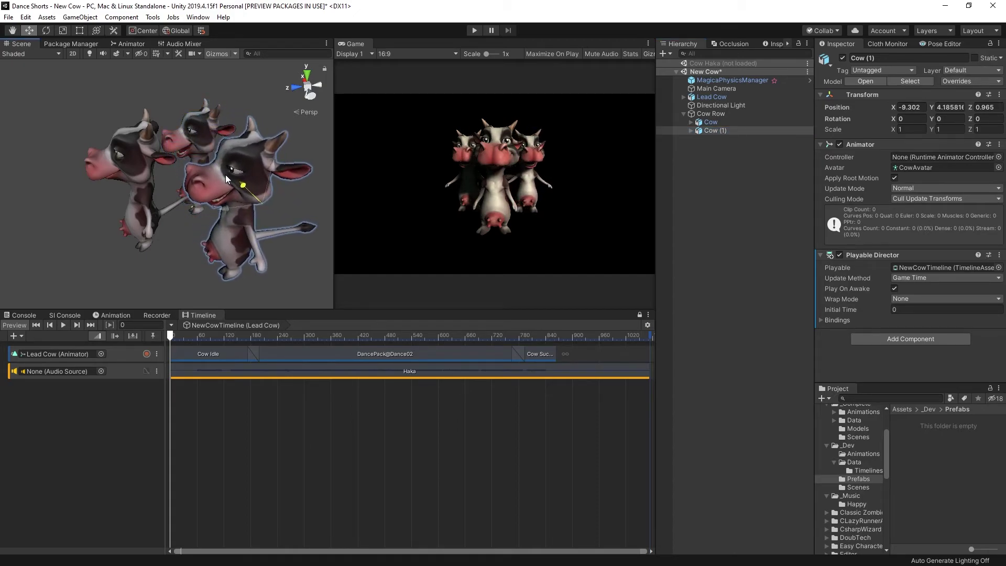
- Duplicate the two row cows together and shift the copies sideways along the row
left_click(704, 122)
left_click(708, 131, "shift")
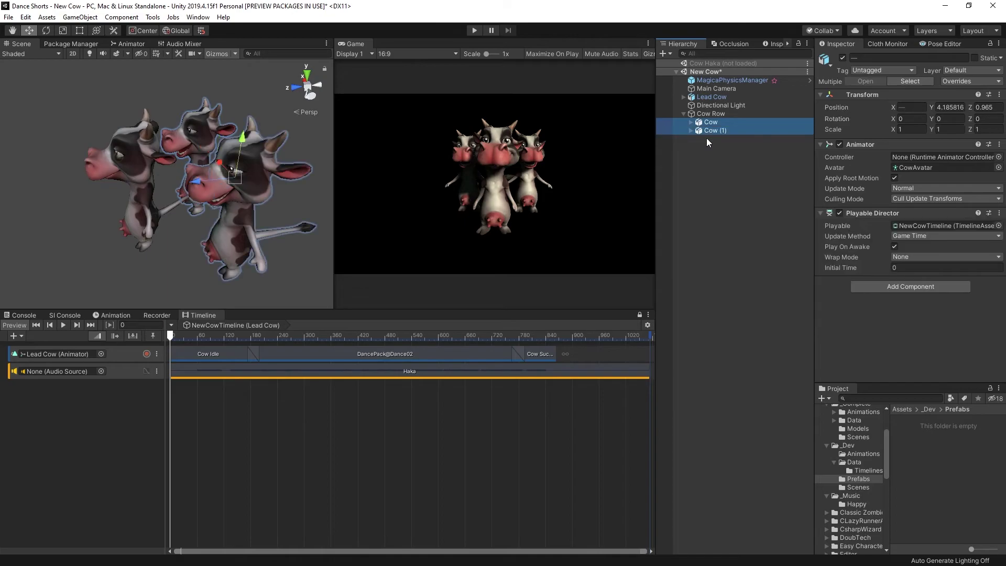
key("ctrl+d")
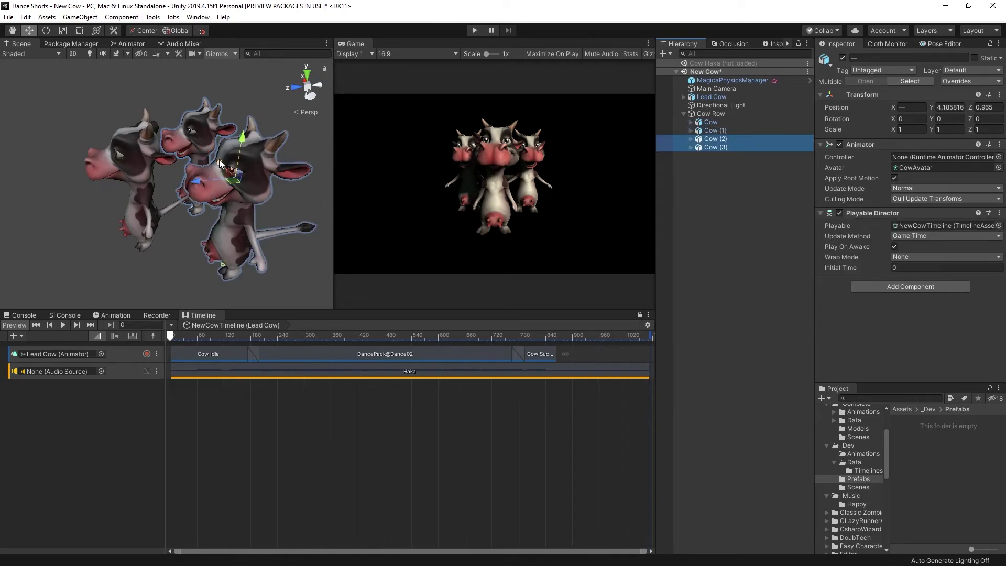
left_click_drag(219, 164, 315, 194)
mouse_move(315, 195)
left_mouse_down("alt")
mouse_move(381, 264)
mouse_move(315, 205)
left_mouse_up("alt")
left_click_drag(173, 173, 203, 187)
- Extend Cow Row on both sides with spaced copies up to Cow (14), and test the scene in Play mode
left_click(715, 148)
left_click(128, 138)
left_click(715, 139)
left_click(715, 147, "shift")
key("ctrl+d")
left_click(715, 147, "shift")
key("ctrl+d")
middle_click_drag(294, 194, 209, 194)
left_click_drag(70, 161, 225, 163)
left_click(715, 147, "shift")
key("ctrl+d")
scroll(137, 239, "down", 8)
left_click_drag(135, 175, 988, 179)
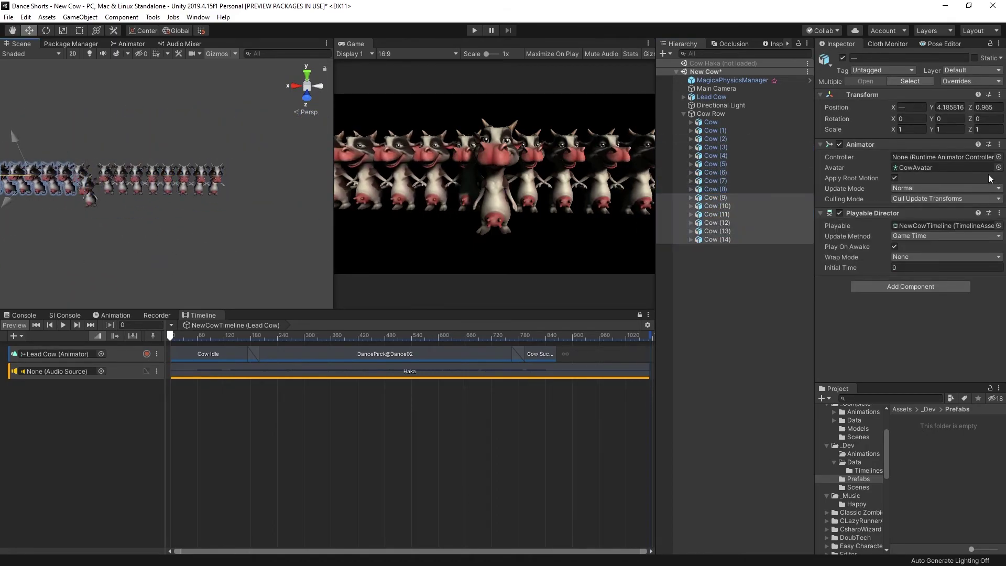
left_click(474, 30)
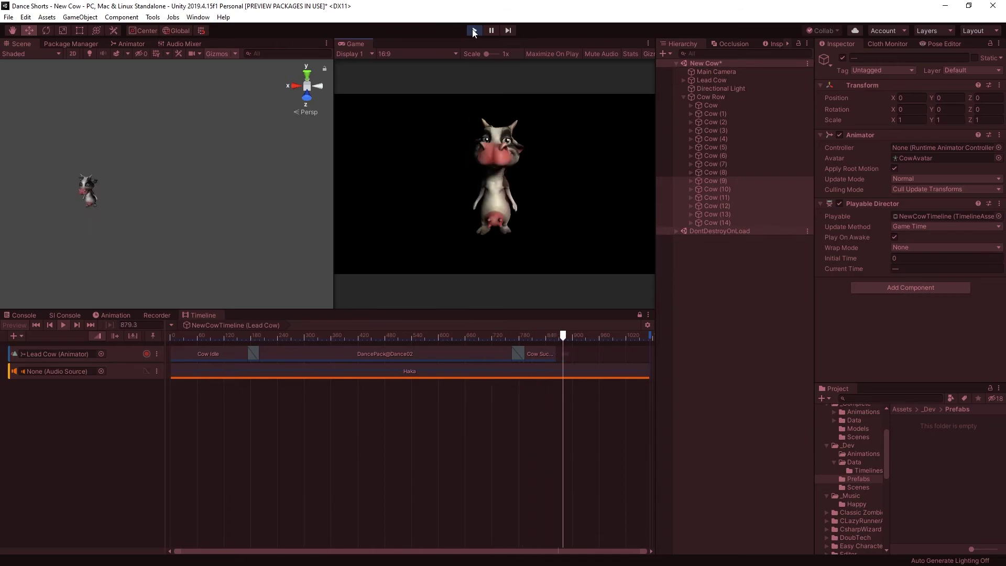
left_click(474, 31)
- Duplicate the cow timeline asset in the Timelines folder and name the two assets Lead Cow and Row Cow
left_click(696, 167)
left_click(733, 239, "shift")
left_click(868, 470)
key("ctrl+d")
type("Lead CowRow Cow")
- Unlock the Timeline window and delete the audio track from the Row Cow timeline
left_click(638, 315)
left_click(103, 371)
key("Delete")
- Open the Lead Cow timeline and examine the cows' placement in Play mode
left_click(921, 419)
left_click(474, 31)
left_click(474, 31)
- Set the Row Cow animation track's Track Offsets to Apply Scene Offsets and test the scene in Play mode
left_click(710, 122)
left_click(123, 354)
left_click(711, 122)
left_click(713, 239, "shift")
left_click(123, 354)
left_click(945, 82)
left_click(981, 108)
left_click(474, 31)
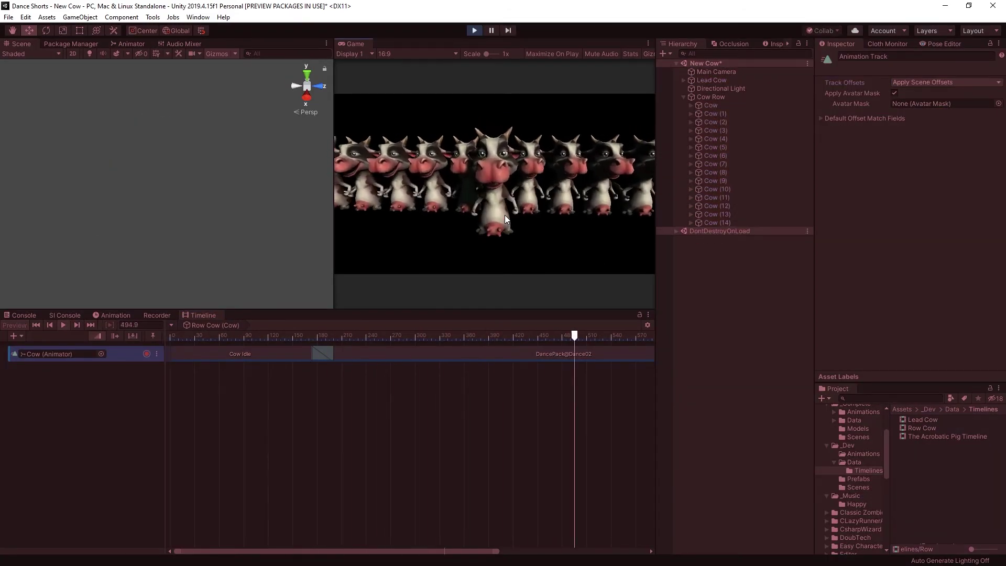
left_click(474, 30)
- Preview the Lead Cow timeline and play the scene to examine how the dance matches the music
left_click(922, 419)
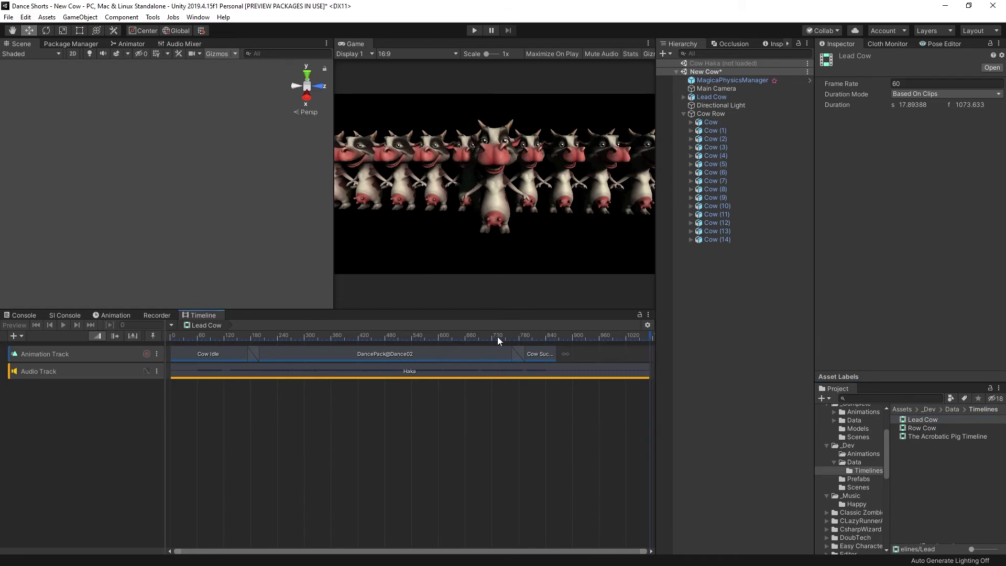
left_click(63, 325)
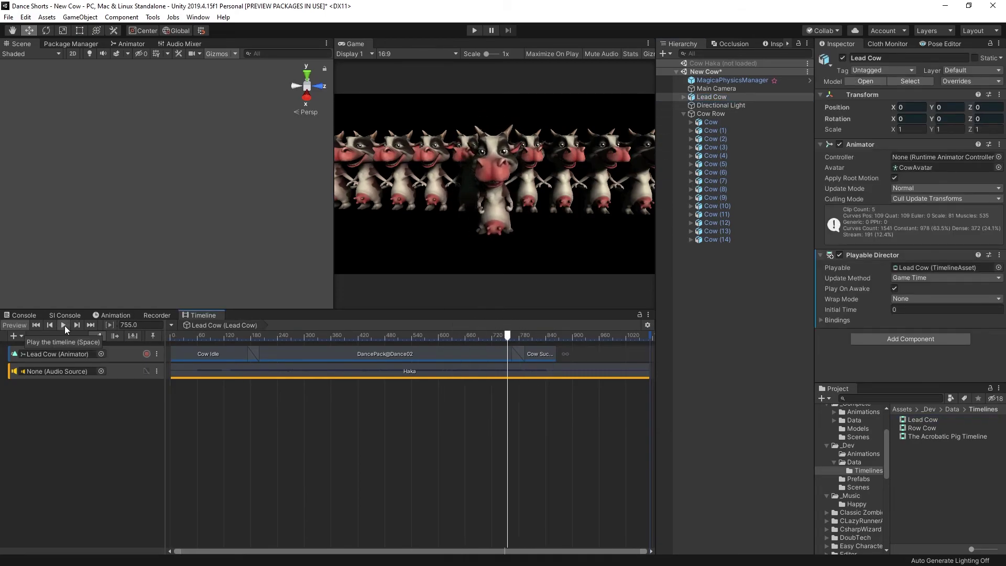
left_click(63, 325)
left_click(475, 30)
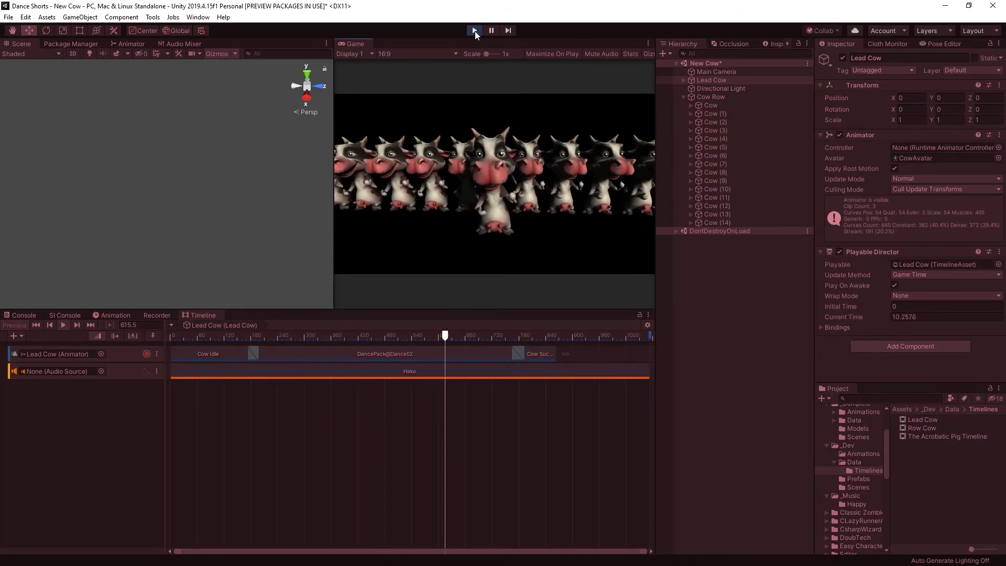
left_click(474, 30)
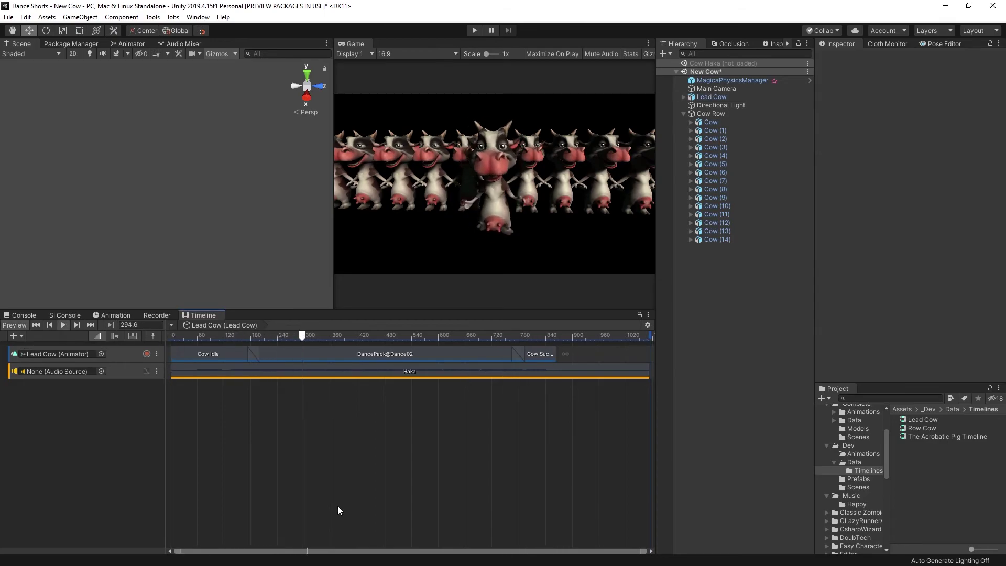
- Shift all clips in the Lead Cow and Row Cow timelines to start at about frame 30, and test the scene
left_click_drag(204, 406, 581, 347)
left_click_drag(451, 354, 458, 354)
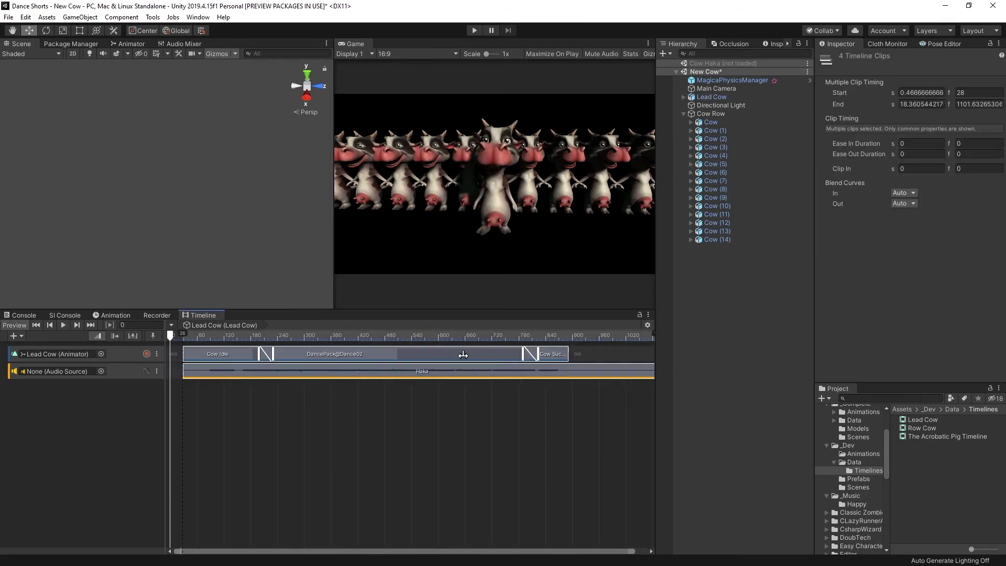
left_click(921, 428)
key("ctrl+a")
left_click(474, 30)
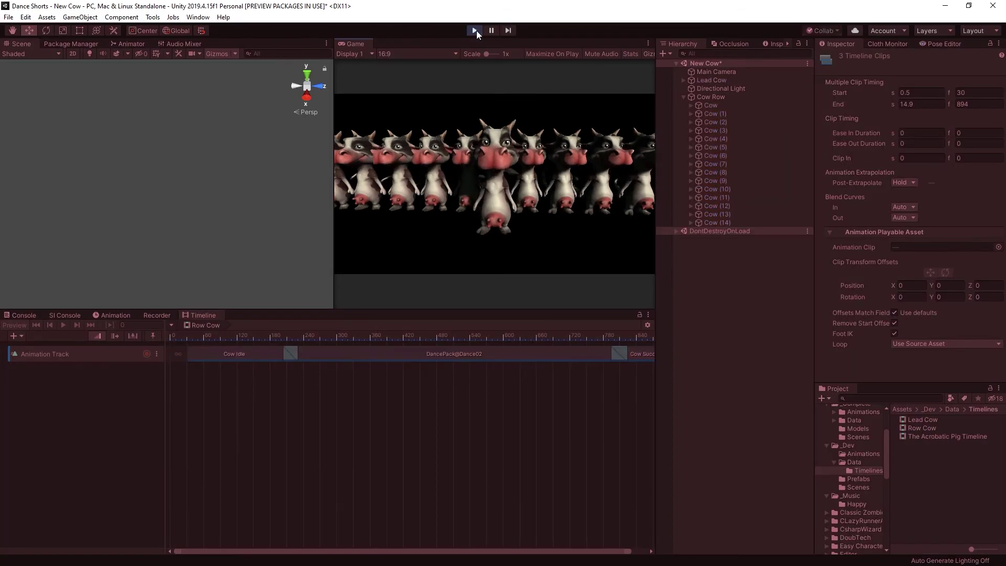
left_click(476, 31)
- Duplicate Cow Row up to Cow Row (6) and space the copies behind one another to form a crowd
double_click(718, 113)
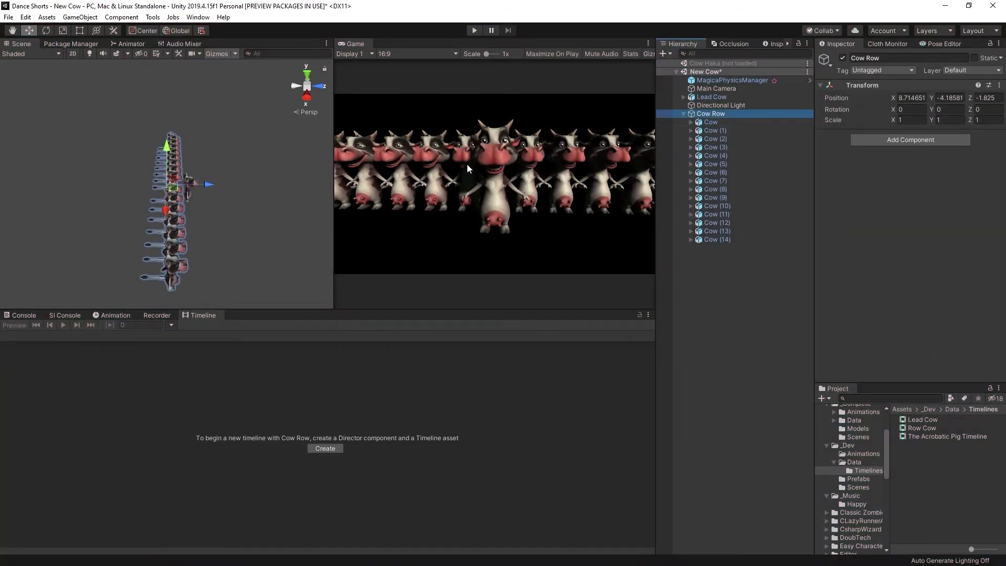
left_click(682, 114)
key("ctrl+d")
left_click_drag(214, 185, 185, 185)
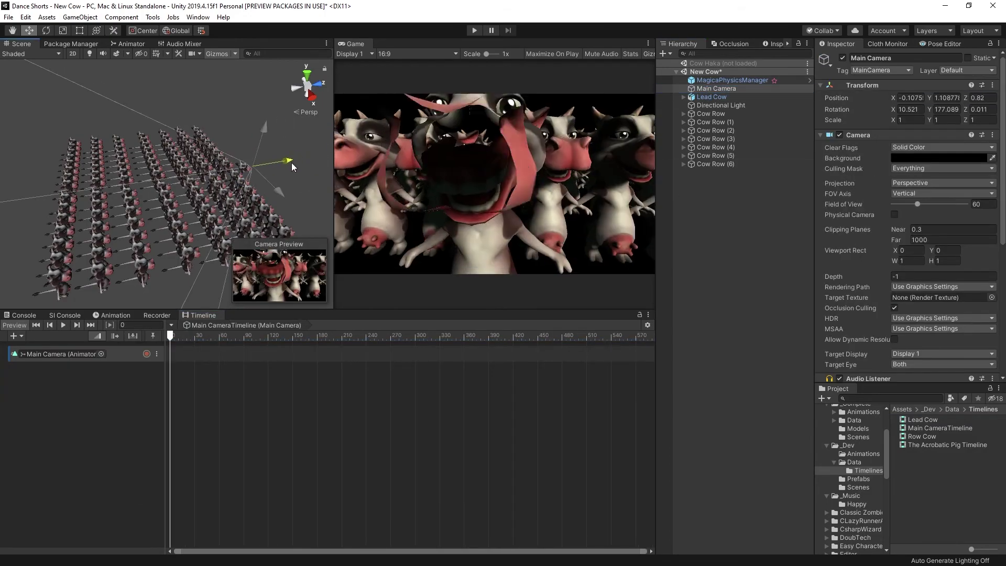
- Position the Main Camera for a close-up of the lead cow's face, with Field of View 20 and near clipping plane 0.1
left_click_drag(291, 163, 266, 126)
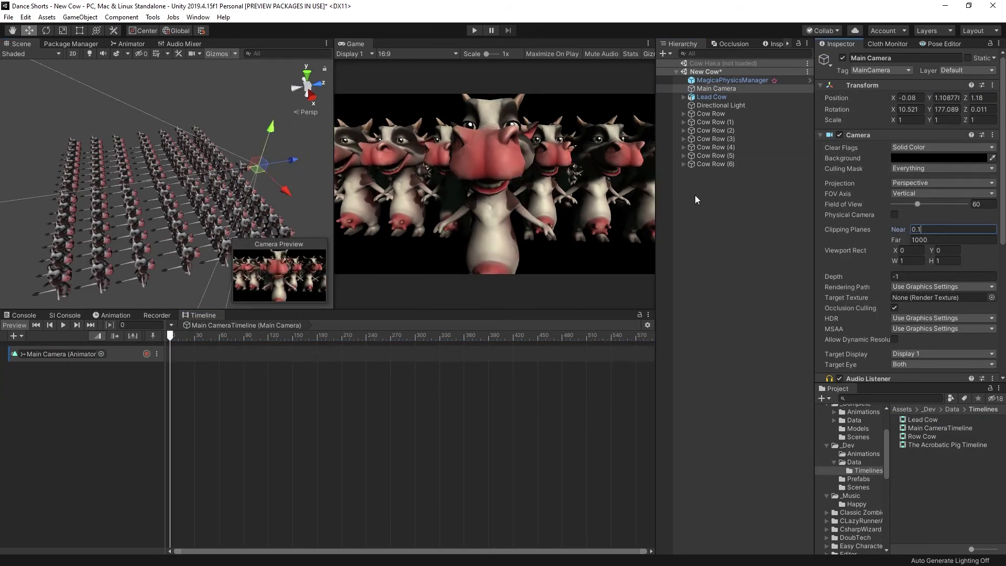
left_click_drag(282, 191, 281, 189)
left_click_drag(917, 203, 900, 204)
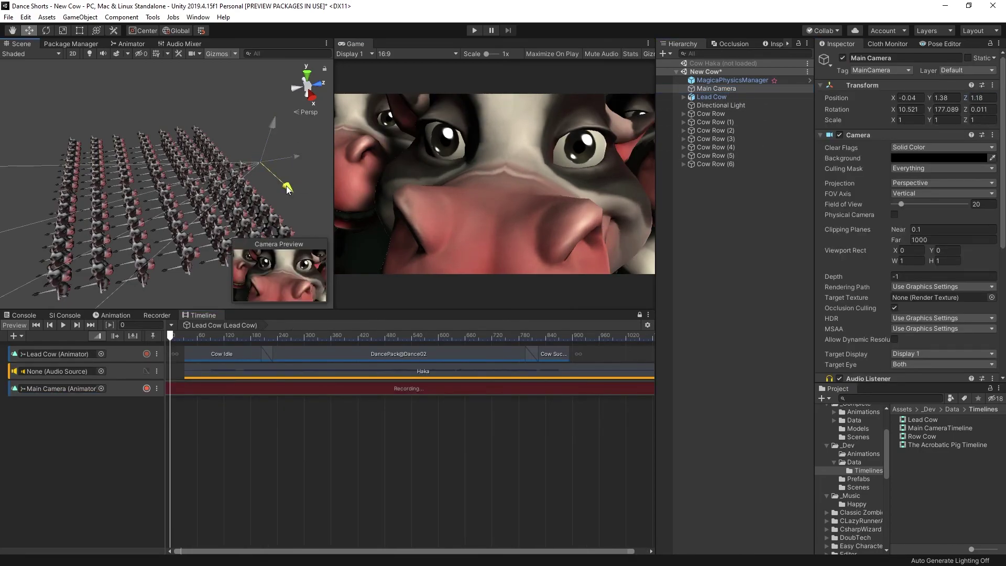
left_click_drag(287, 190, 296, 196)
- Record a Main Camera keyframe shortly after frame 60 in the Lead Cow timeline with Field of View 15
left_click_drag(171, 336, 201, 336)
left_click(351, 391)
left_click(715, 88)
left_click(982, 204)
type("15")
- At frame 196, record the Main Camera pulled back to about X -0.15, Y 1.43, Z 2.07 with Field of View 32
left_click_drag(200, 335, 256, 337)
left_click_drag(295, 155, 306, 155)
left_click_drag(899, 204, 905, 204)
left_click_drag(308, 185, 307, 183)
- Try setting the Main Camera's Y rotation to 180, and undo the change
left_click(958, 110)
type("180")
key("ctrl+z")
left_click(748, 90)
key("ctrl+z")
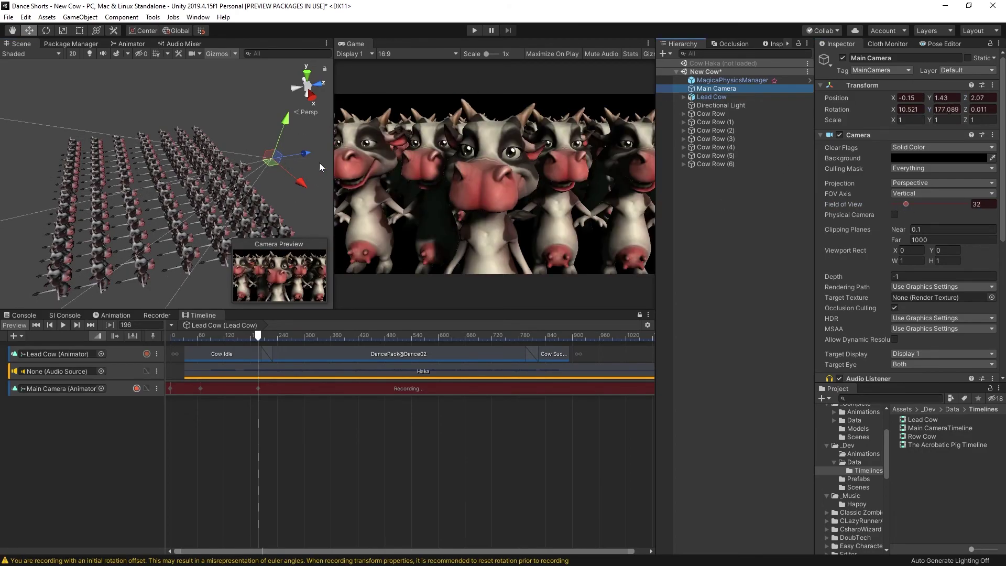
- Record a high camera view over the crowd, raised to about Y 4.34 and tilted to X 31.284, with Field of View 54
left_click_drag(301, 183, 331, 73)
key("e")
left_click_drag(286, 115, 287, 128)
key("w")
left_click_drag(906, 204, 914, 204)
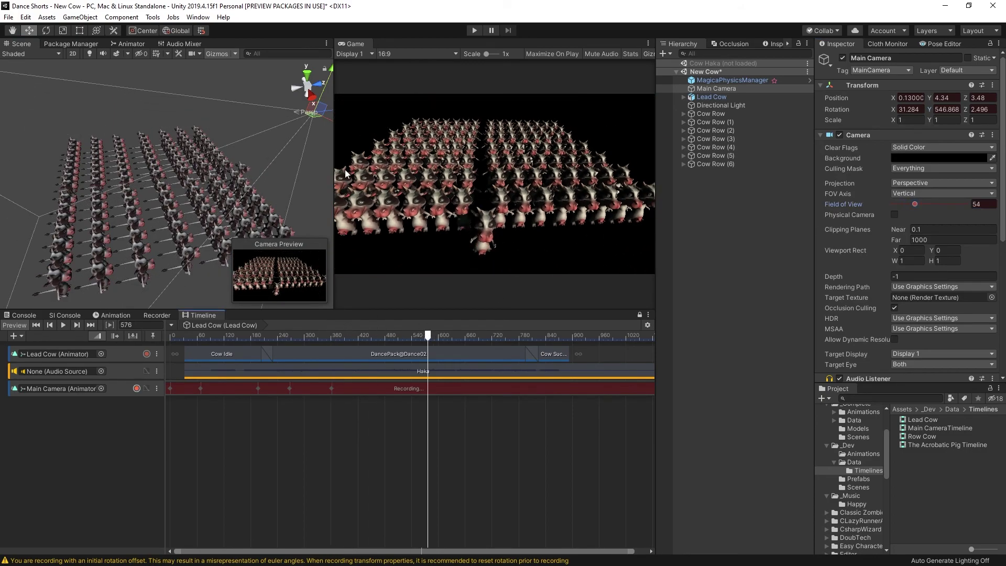
- Lower the Main Camera to Y 2.76 with X rotation 13.05 at frame 576, and to about Y 1.69 at frame 699
left_click_drag(253, 90, 247, 115)
key("e")
left_click_drag(207, 143, 201, 165)
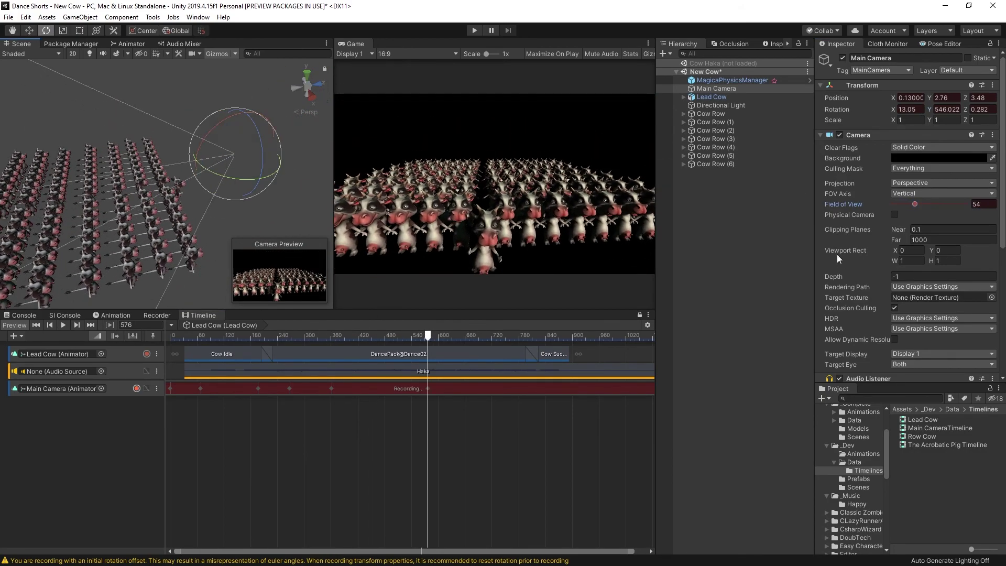
left_click_drag(241, 118, 235, 142)
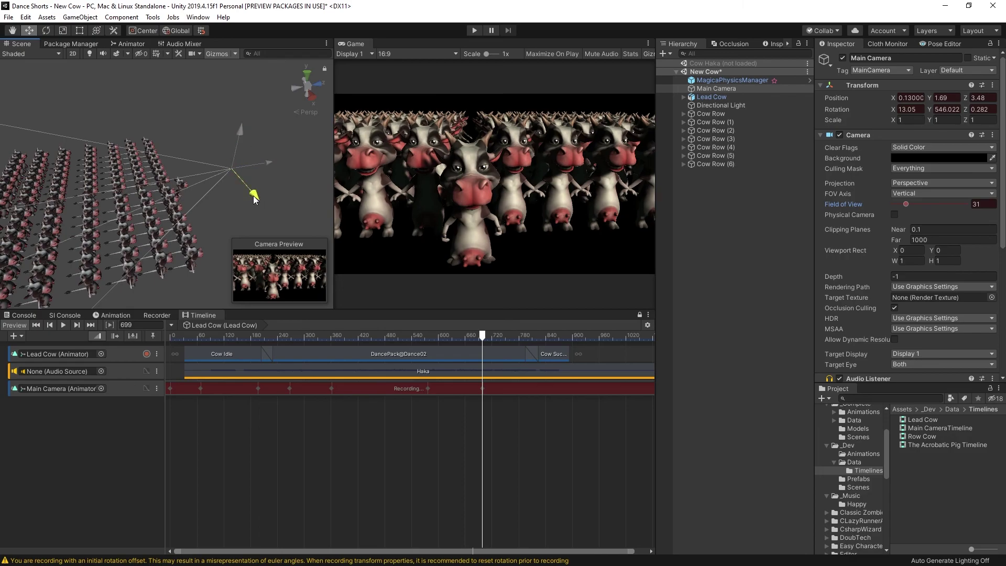